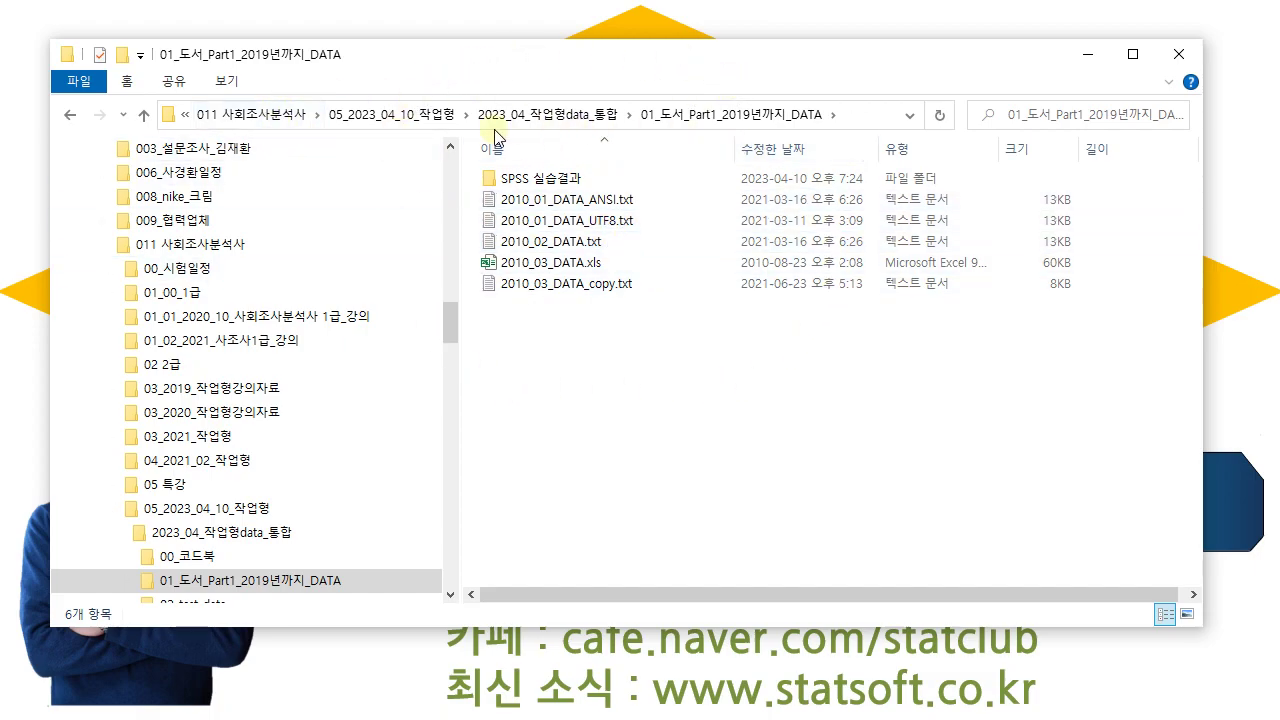
Hide the file name extensions in the data folder and show them again.
{"action": "left_click", "coordinate": [238, 83]}
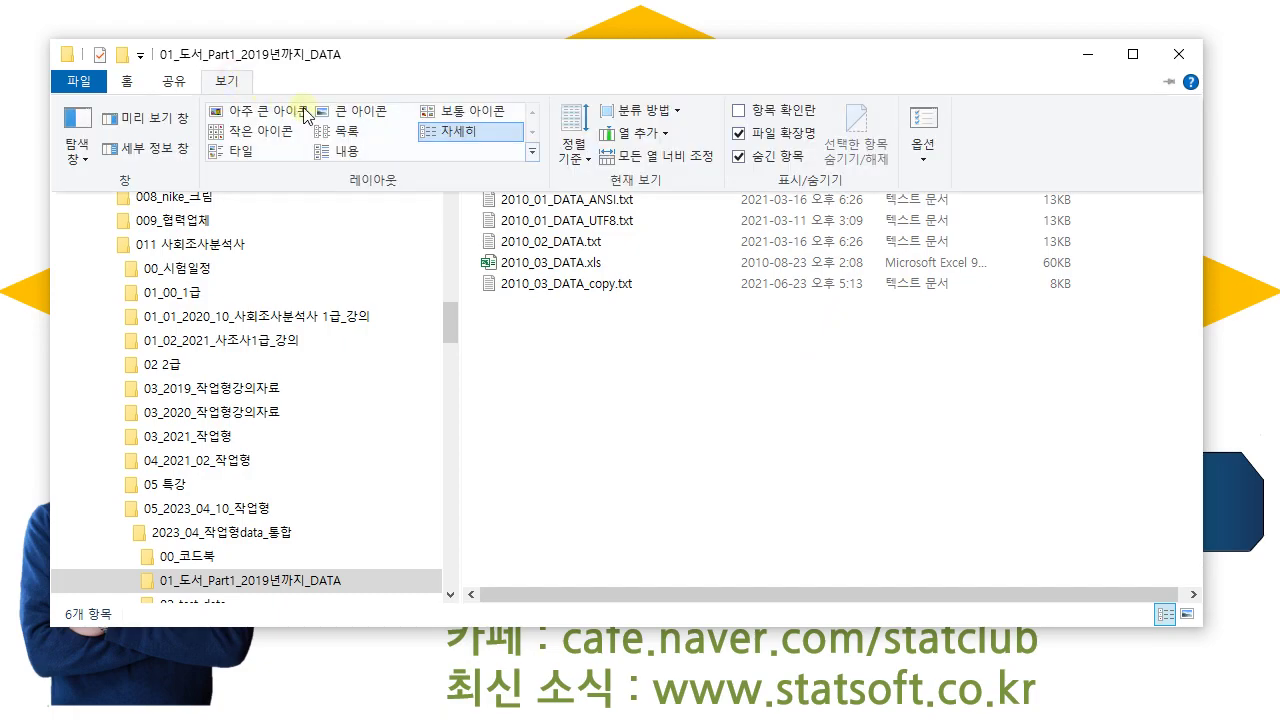
{"action": "key", "text": "Escape"}
{"action": "left_click", "coordinate": [738, 135]}
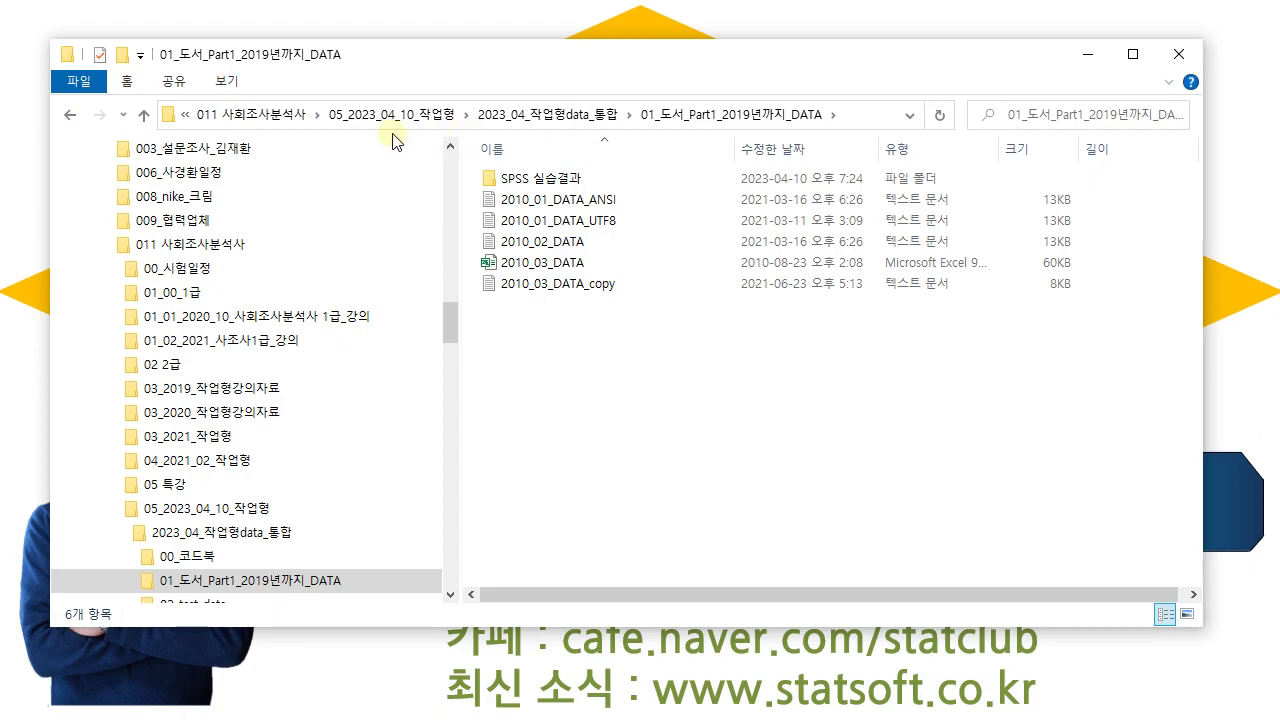
{"action": "left_click", "coordinate": [228, 82]}
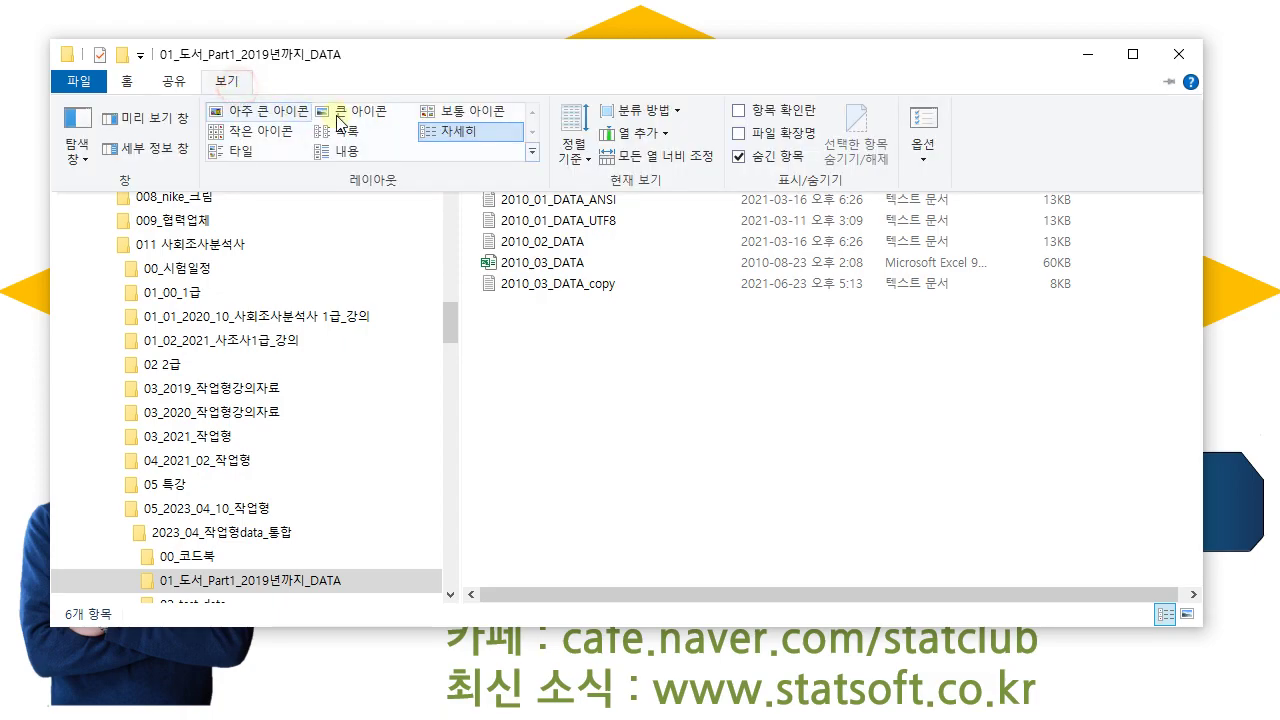
{"action": "left_click", "coordinate": [738, 133]}
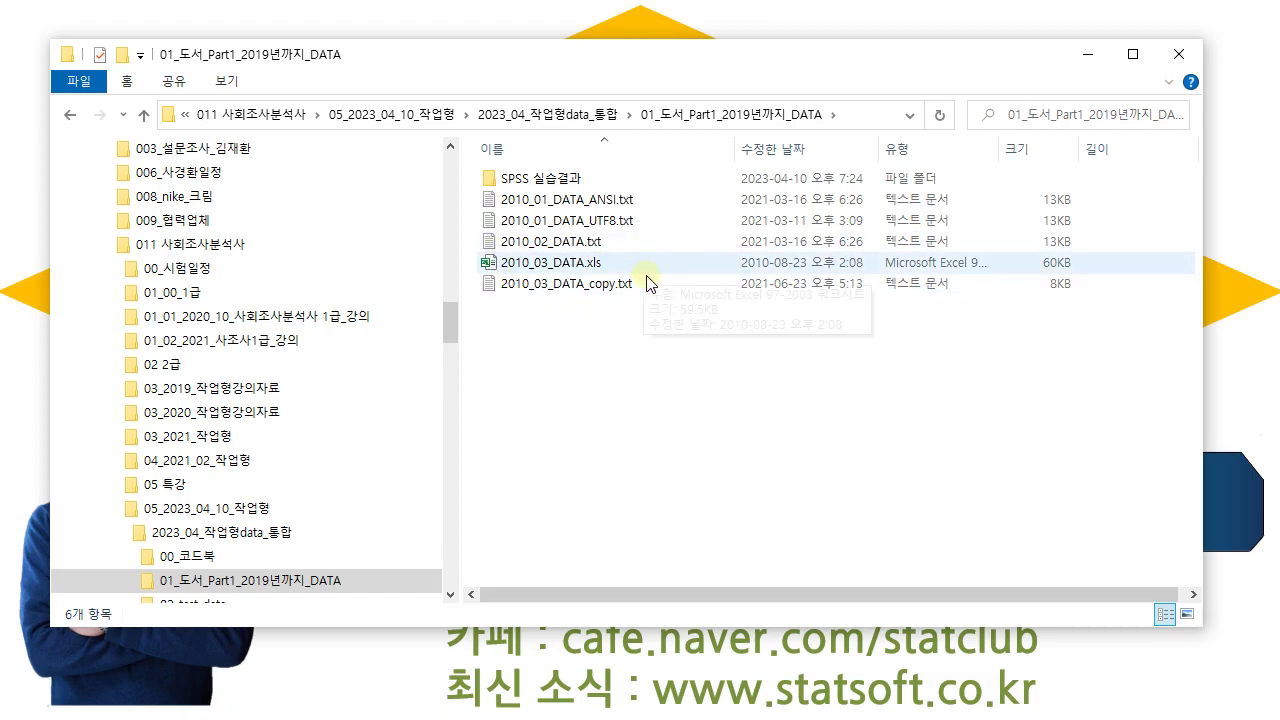
Duplicate 2010_02_DATA.txt within the same folder.
{"action": "left_click", "coordinate": [606, 250]}
{"action": "double_click", "coordinate": [605, 246]}
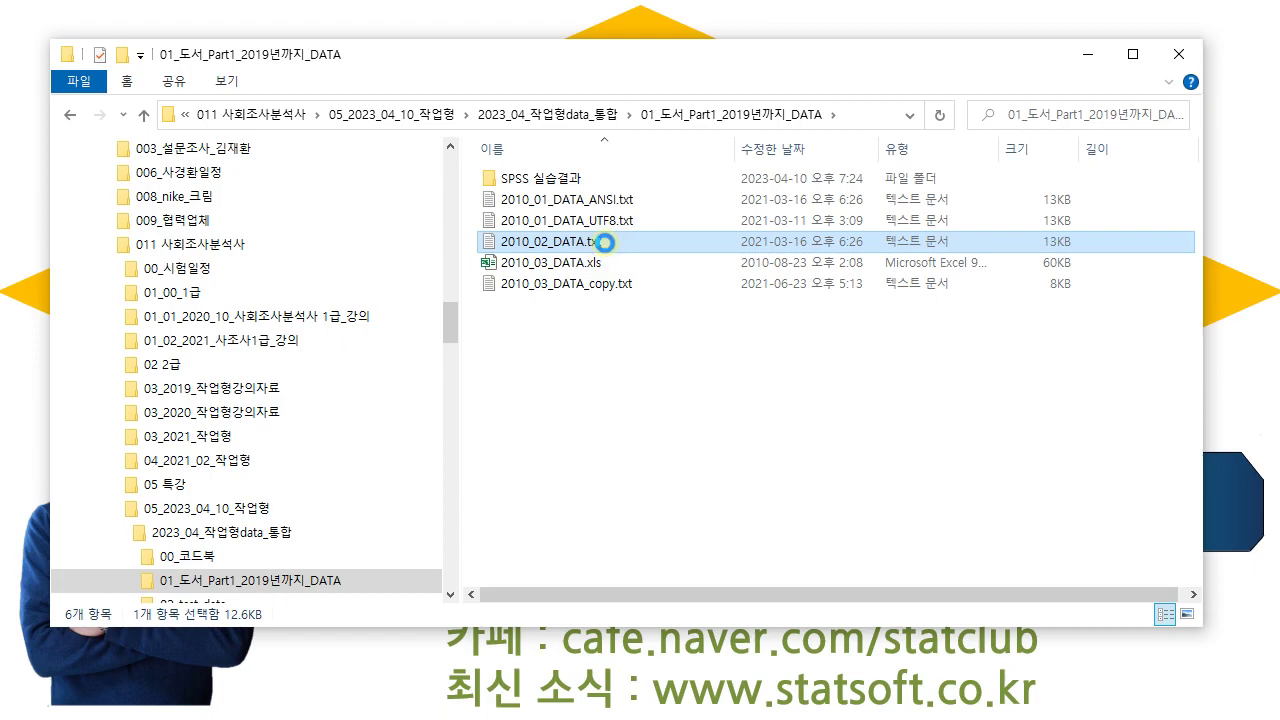
{"action": "right_click", "coordinate": [605, 243]}
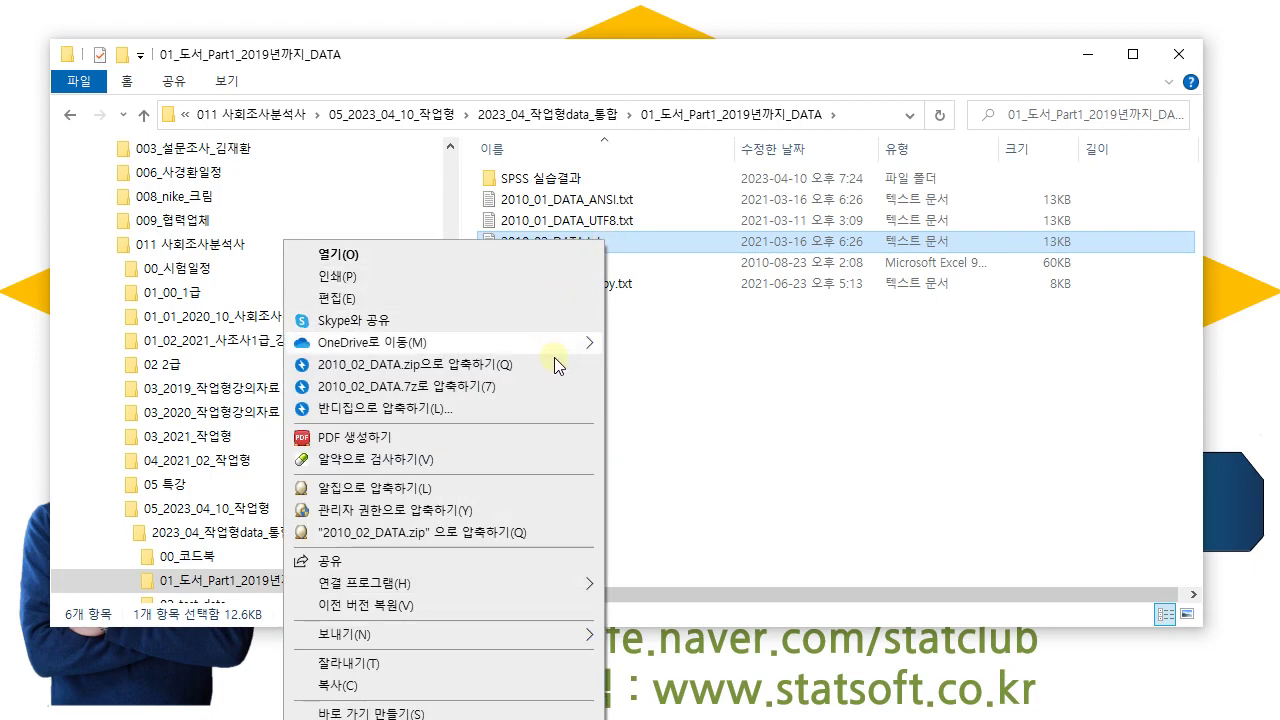
{"action": "left_click", "coordinate": [467, 683]}
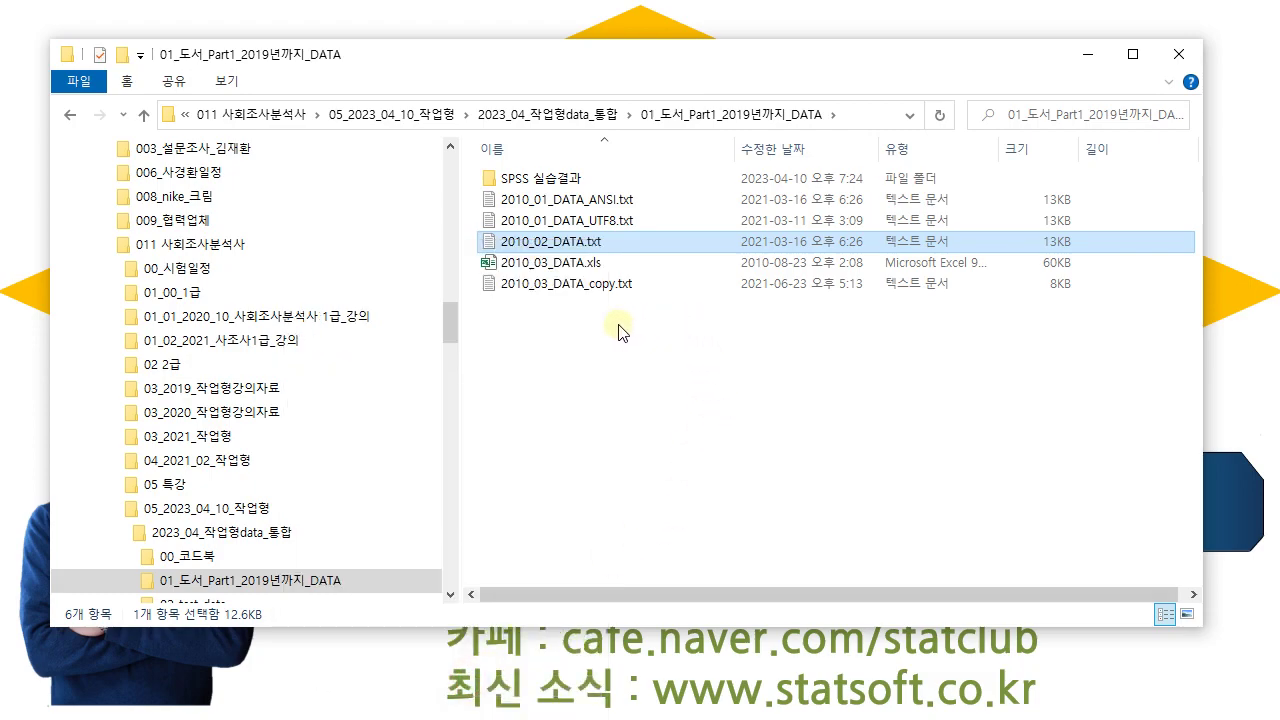
{"action": "left_click", "coordinate": [612, 340]}
{"action": "right_click", "coordinate": [612, 343]}
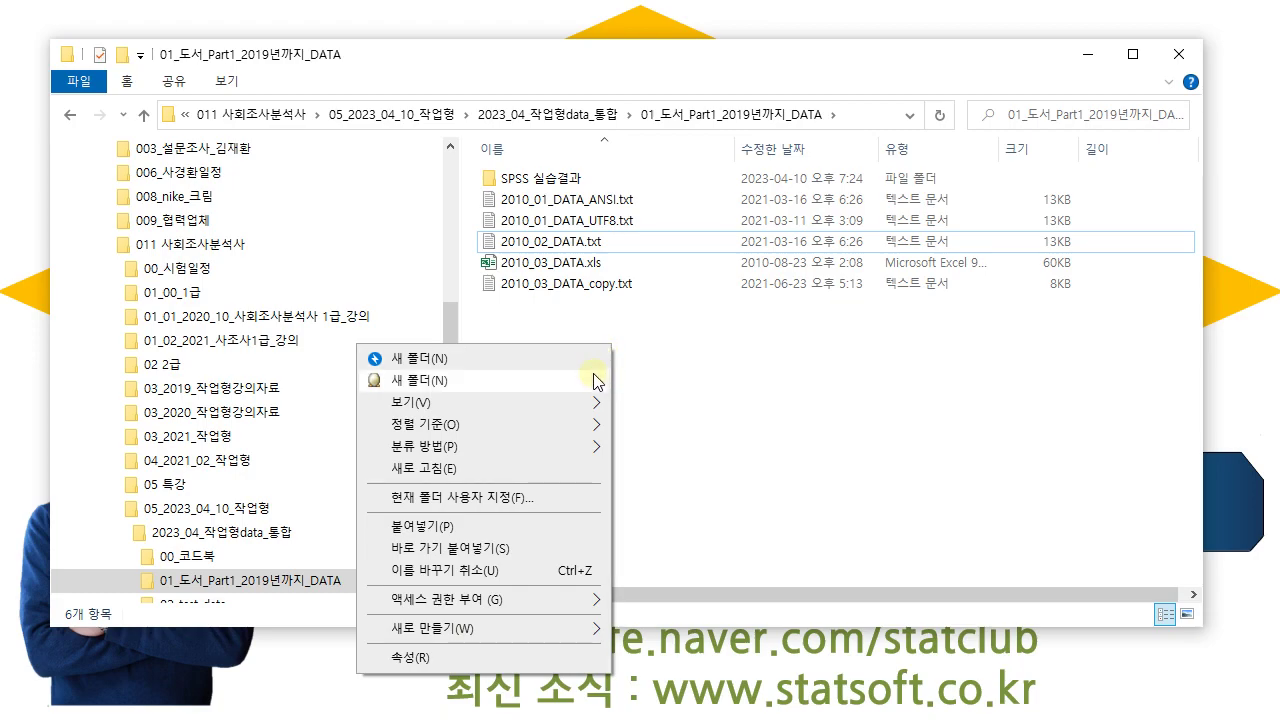
{"action": "left_click", "coordinate": [556, 522]}
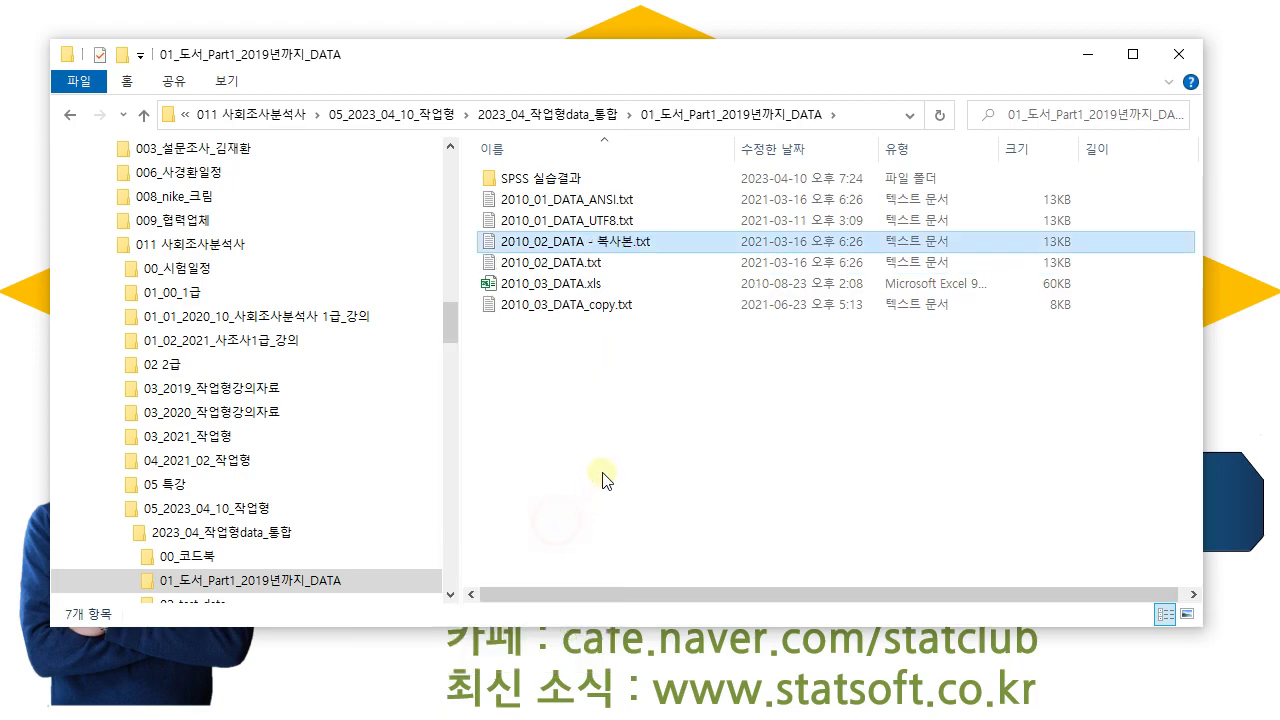
Rename the copied text file as 2010_10_DATA.txt.
{"action": "left_click", "coordinate": [624, 242]}
{"action": "key", "text": "Home"}
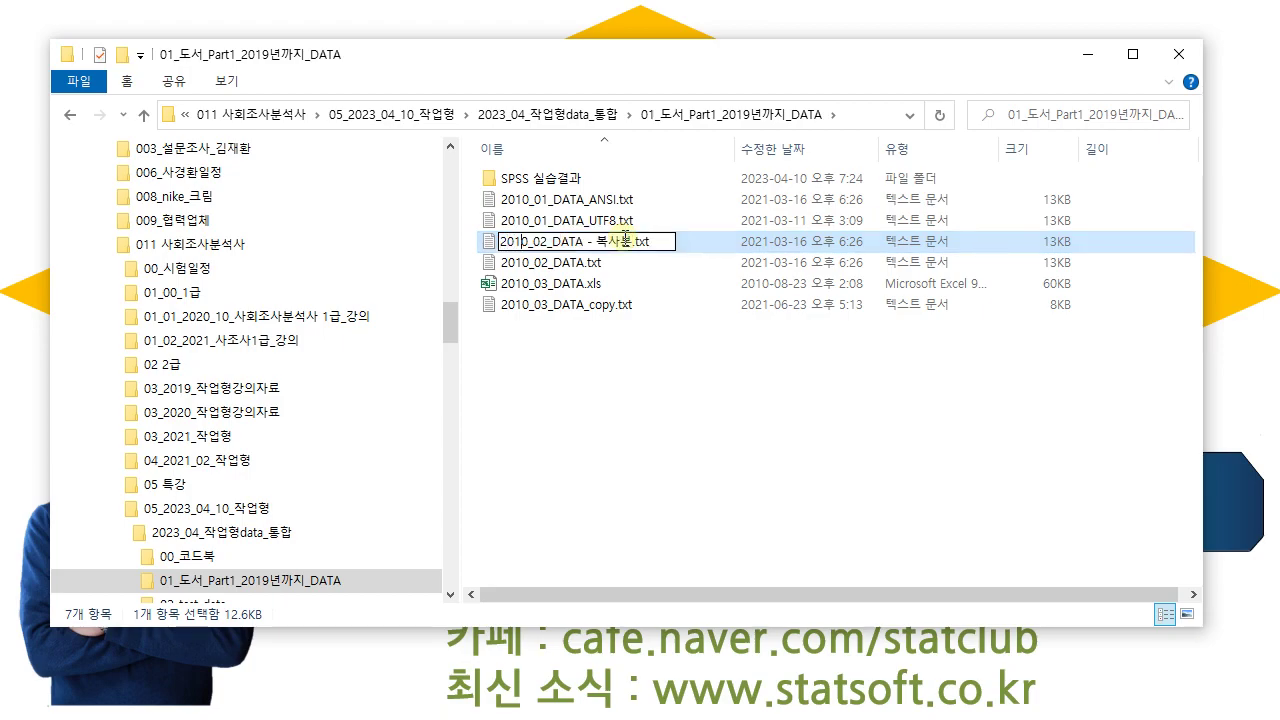
{"action": "key", "text": "Delete"}
{"action": "key", "text": "Delete"}
{"action": "type", "text": "10"}
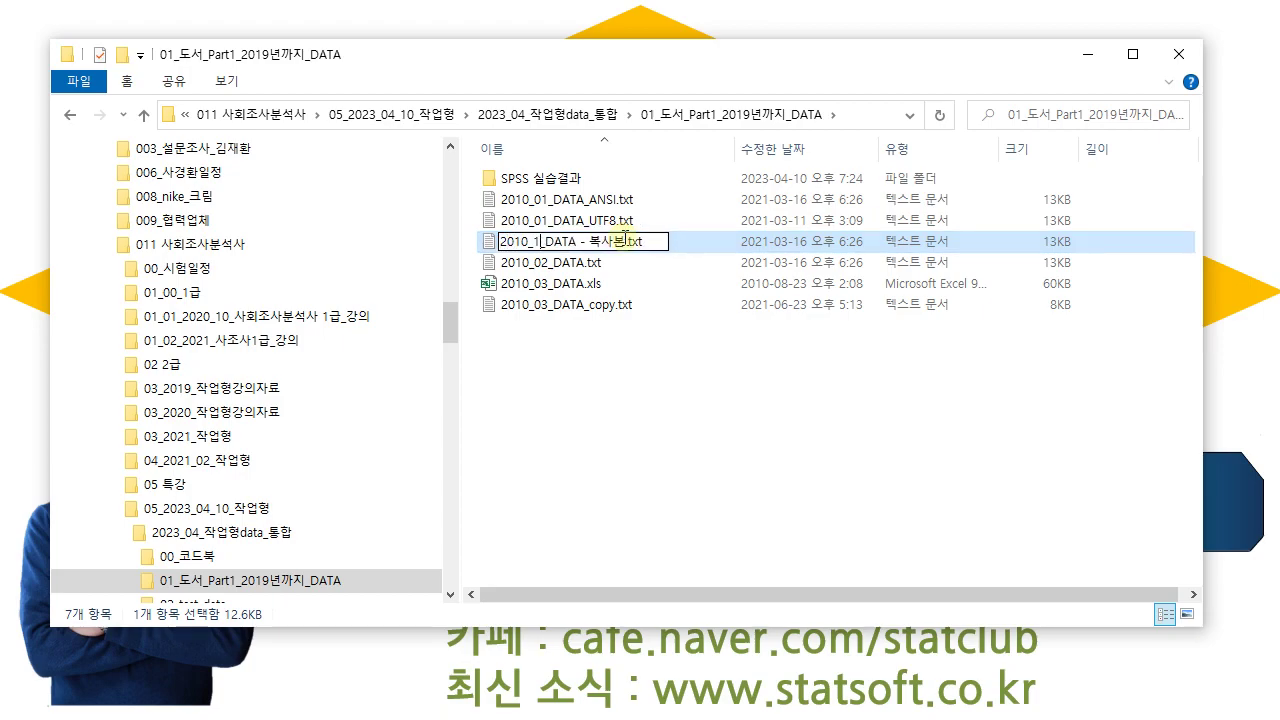
{"action": "key", "text": "Delete"}
{"action": "key", "text": "Delete"}
{"action": "key", "text": "Delete"}
{"action": "key", "text": "Delete"}
{"action": "key", "text": "Delete"}
{"action": "key", "text": "Delete"}
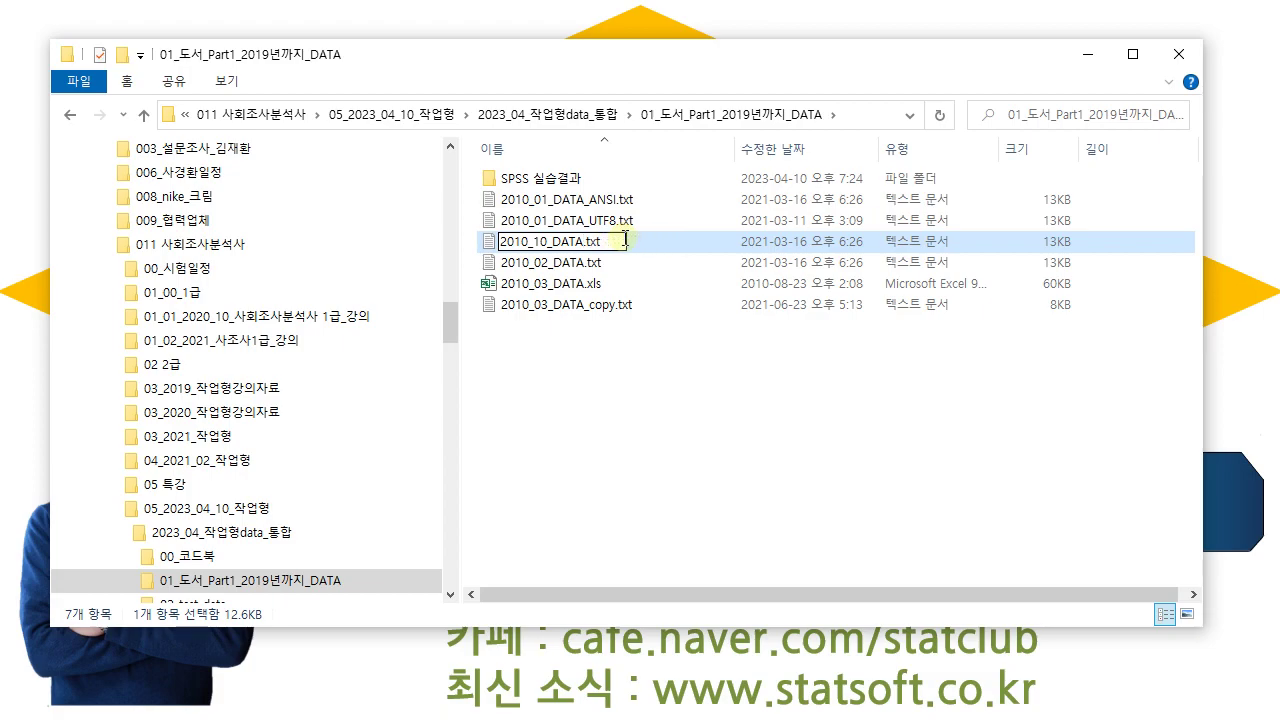
{"action": "key", "text": "Return"}
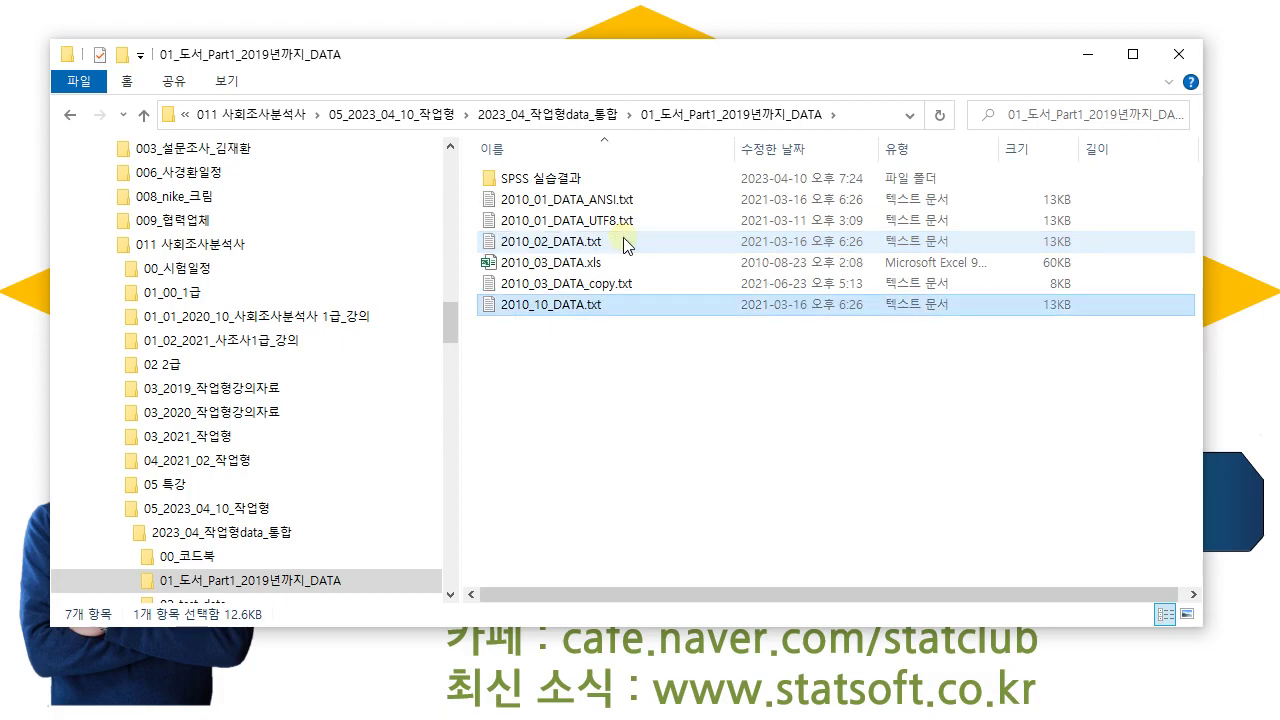
Open 2010_10_DATA.txt and review the variable names in its first row, from ID through income.
{"action": "double_click", "coordinate": [591, 305]}
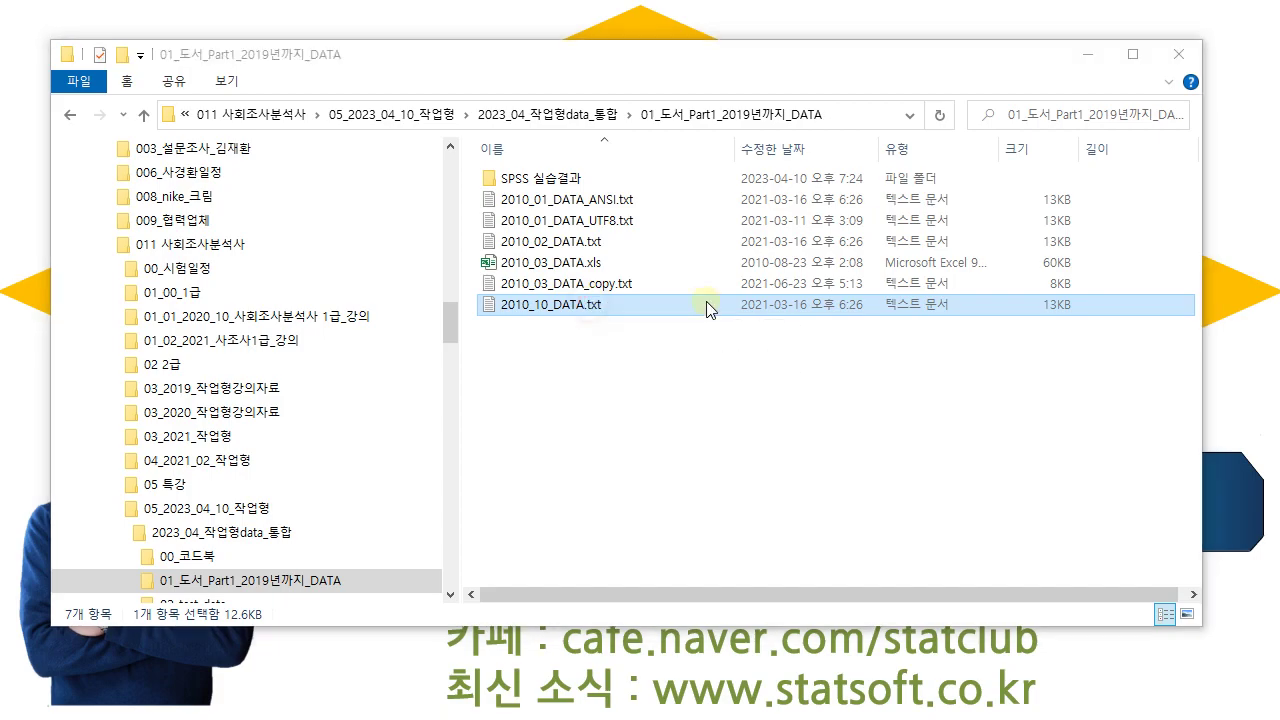
{"action": "left_click_drag", "start_coordinate": [697, 342], "coordinate": [874, 116]}
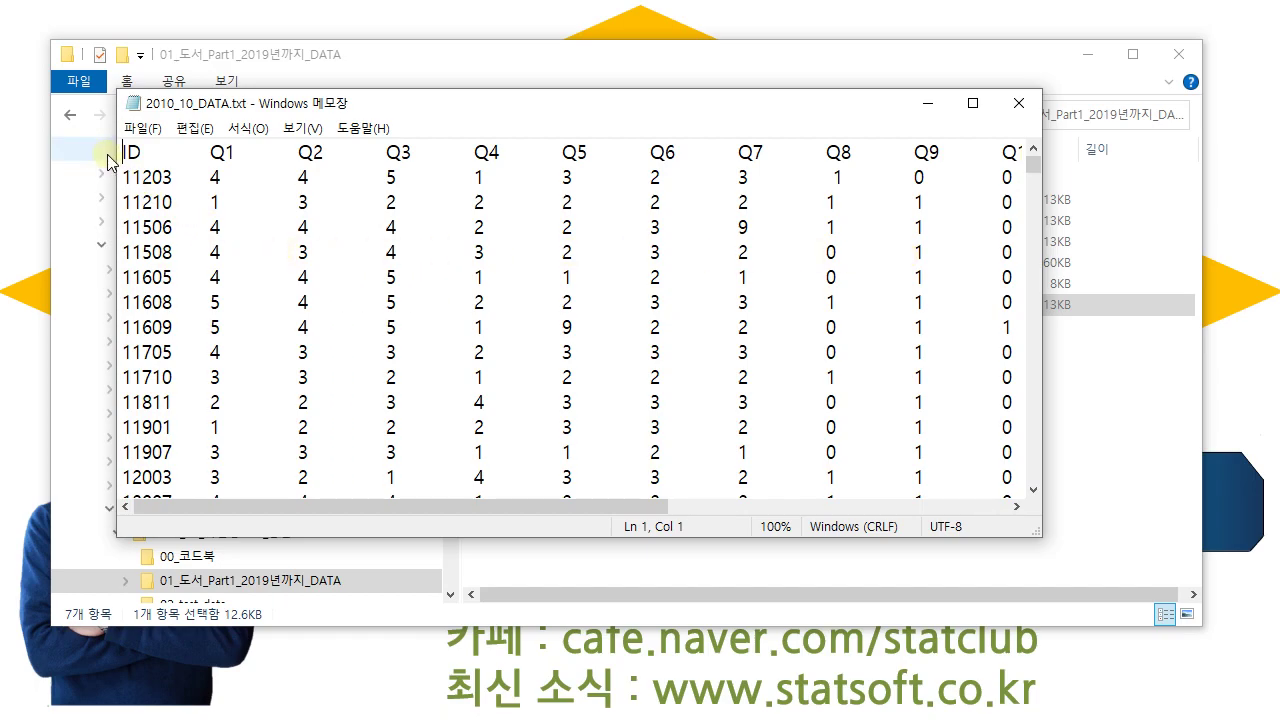
{"action": "left_click_drag", "start_coordinate": [122, 152], "coordinate": [941, 160]}
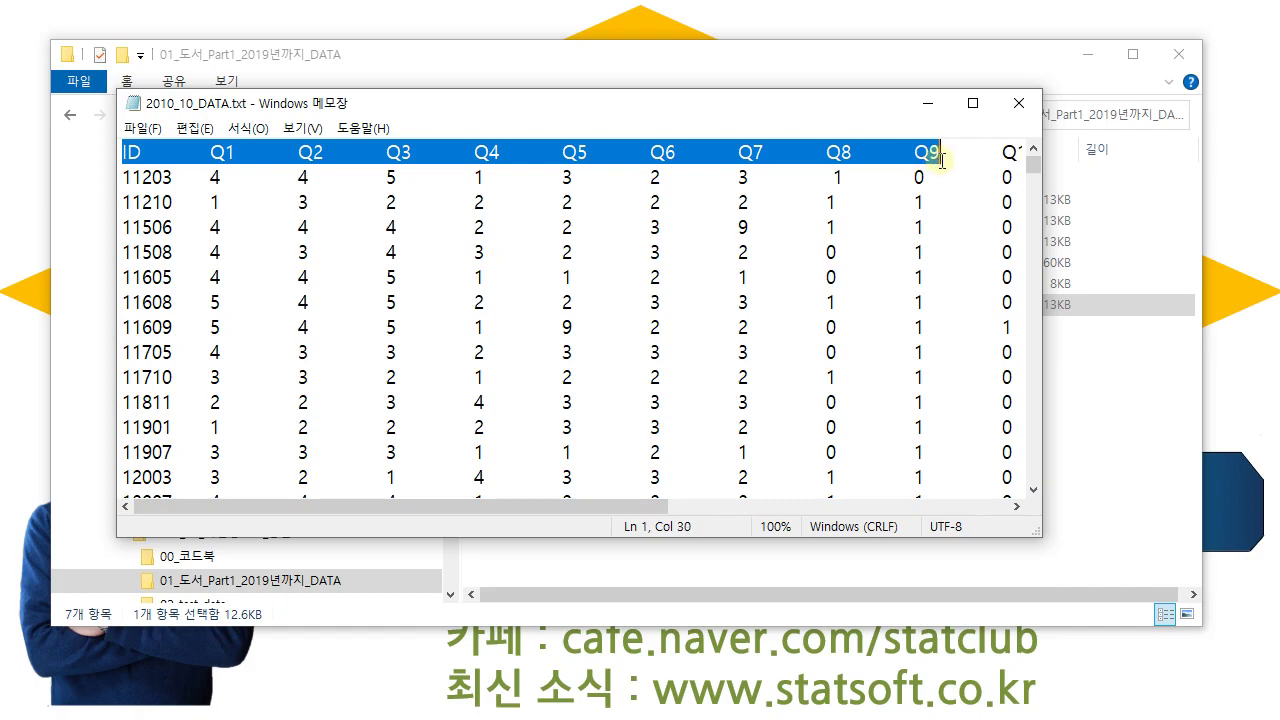
{"action": "left_click", "coordinate": [855, 157]}
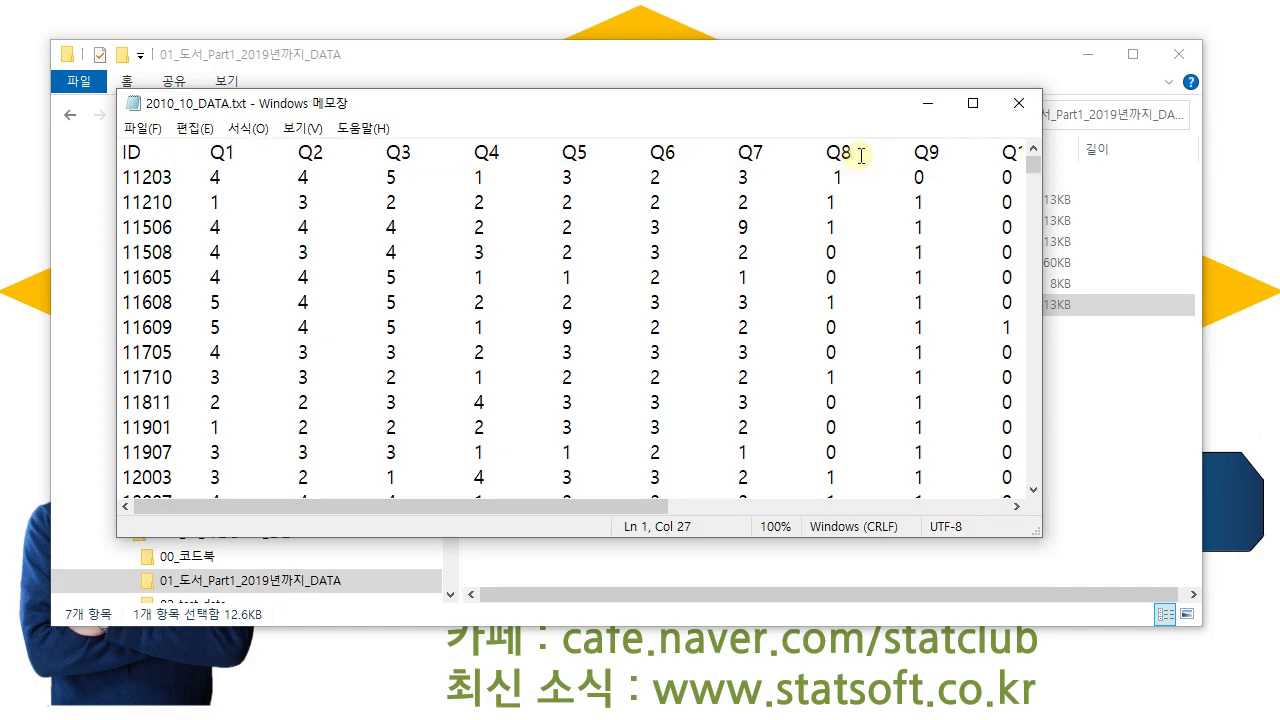
{"action": "left_click_drag", "start_coordinate": [124, 152], "coordinate": [1038, 150]}
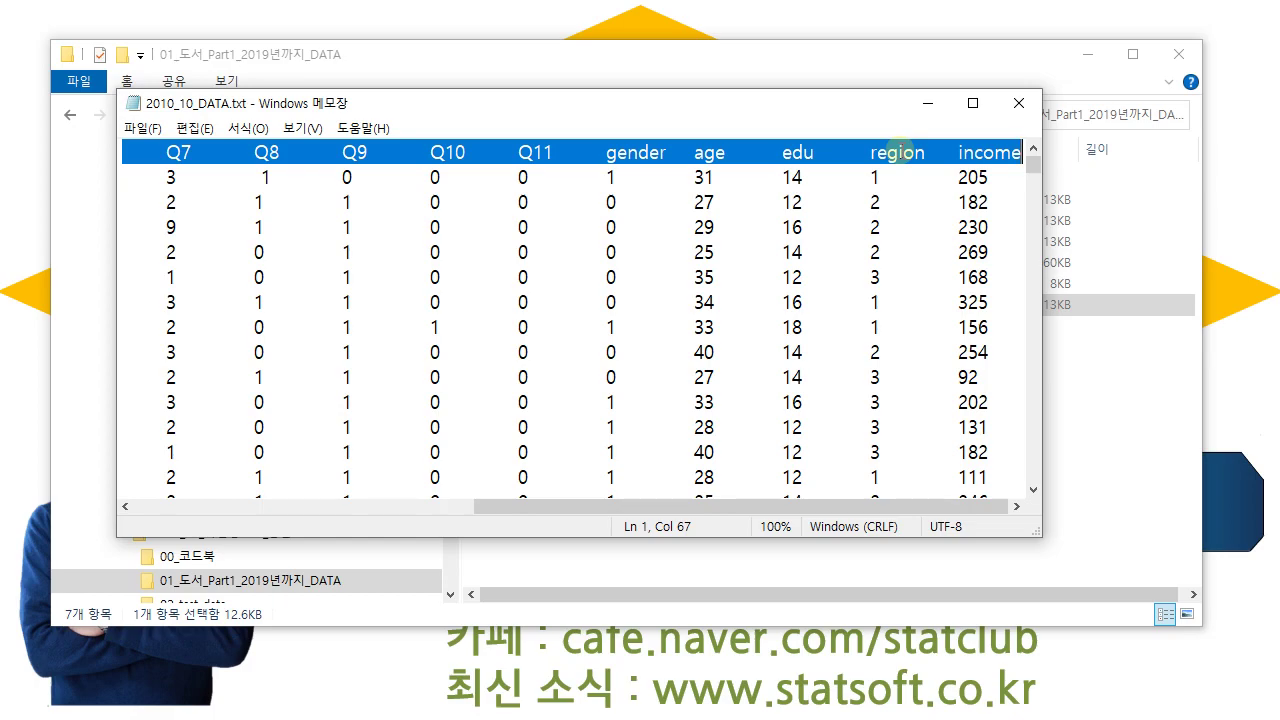
{"action": "left_click", "coordinate": [912, 155]}
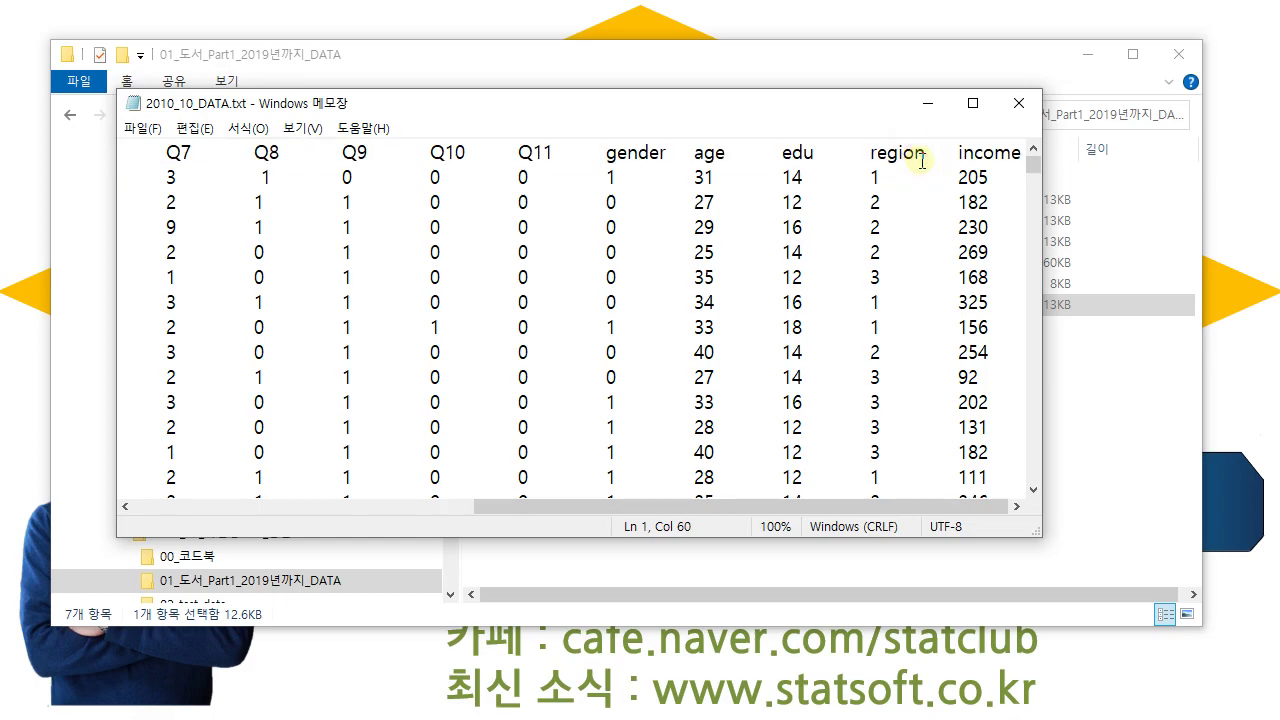
{"action": "key", "text": "Home"}
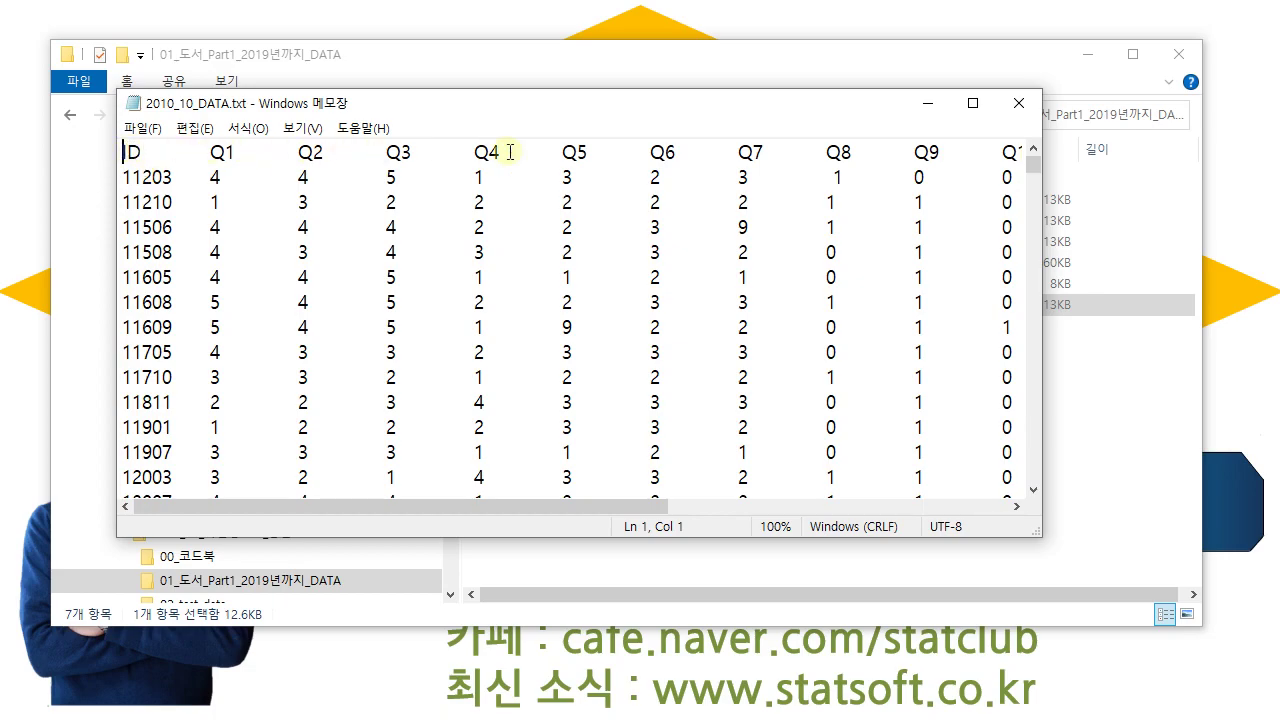
Bring up the on-screen keyboard to check the Tab key, and minimise it together with the text file.
{"action": "left_click", "coordinate": [145, 152]}
{"action": "key", "text": "ctrl+super+o"}
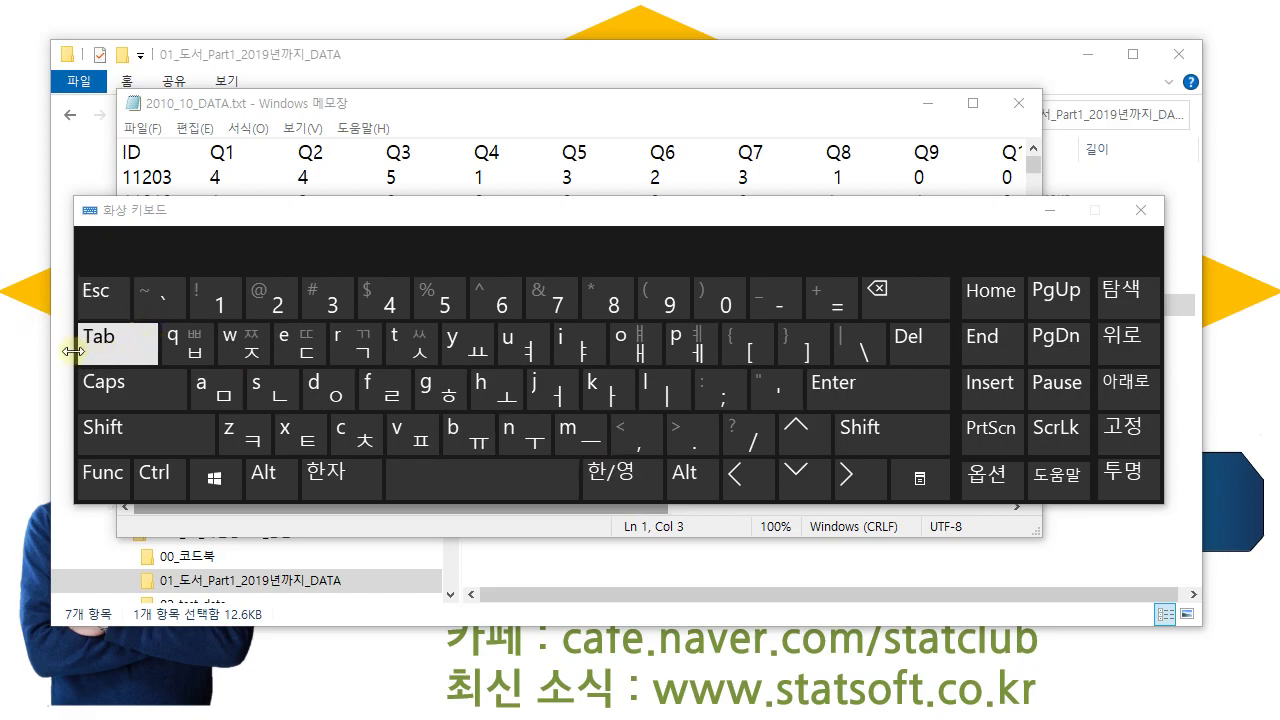
{"action": "left_click", "coordinate": [1049, 210]}
{"action": "left_click", "coordinate": [1120, 458]}
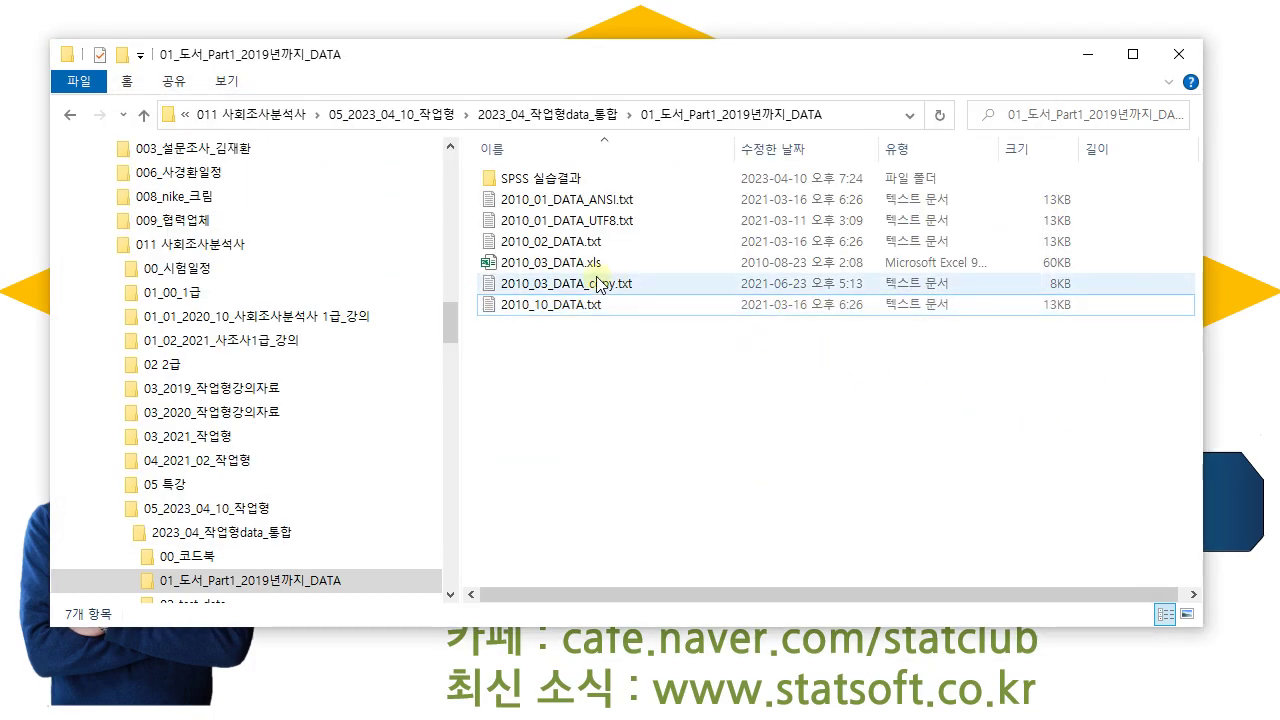
Browse up to the 05_2023_04_10_작업형 folder and check the exam document for the data file name and the TAB delimiter.
{"action": "left_click", "coordinate": [228, 535]}
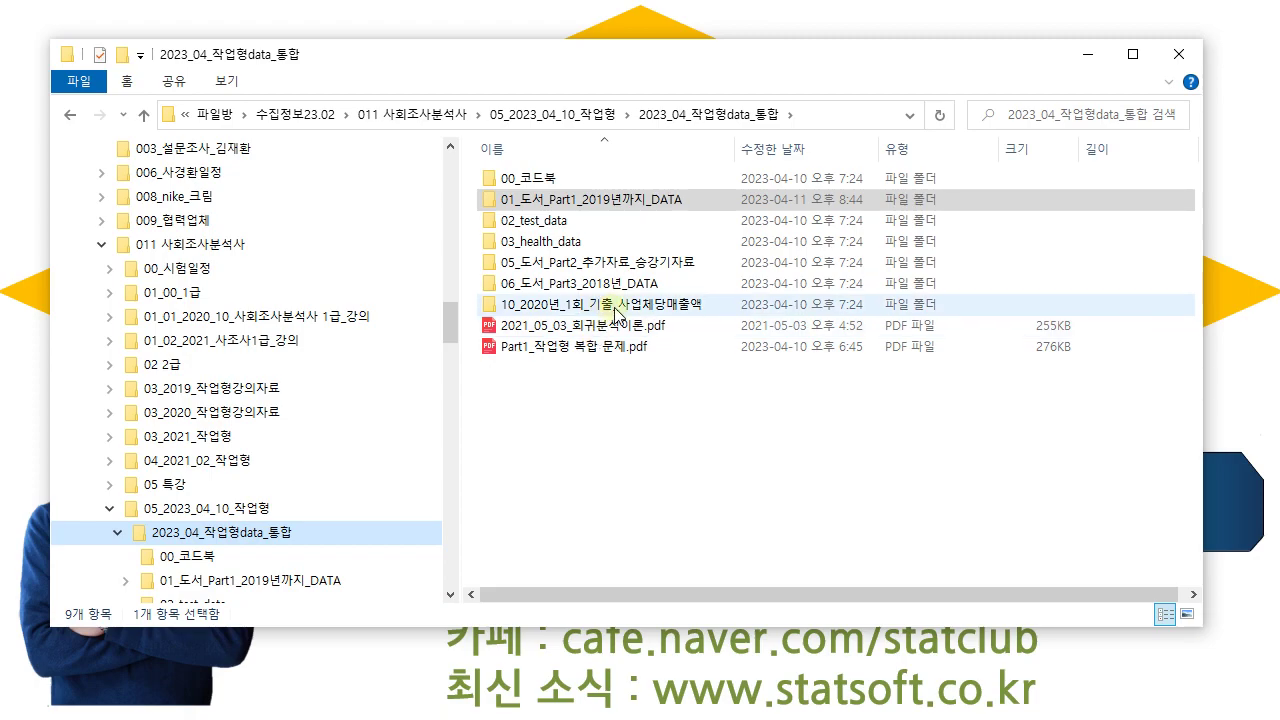
{"action": "left_click", "coordinate": [215, 507]}
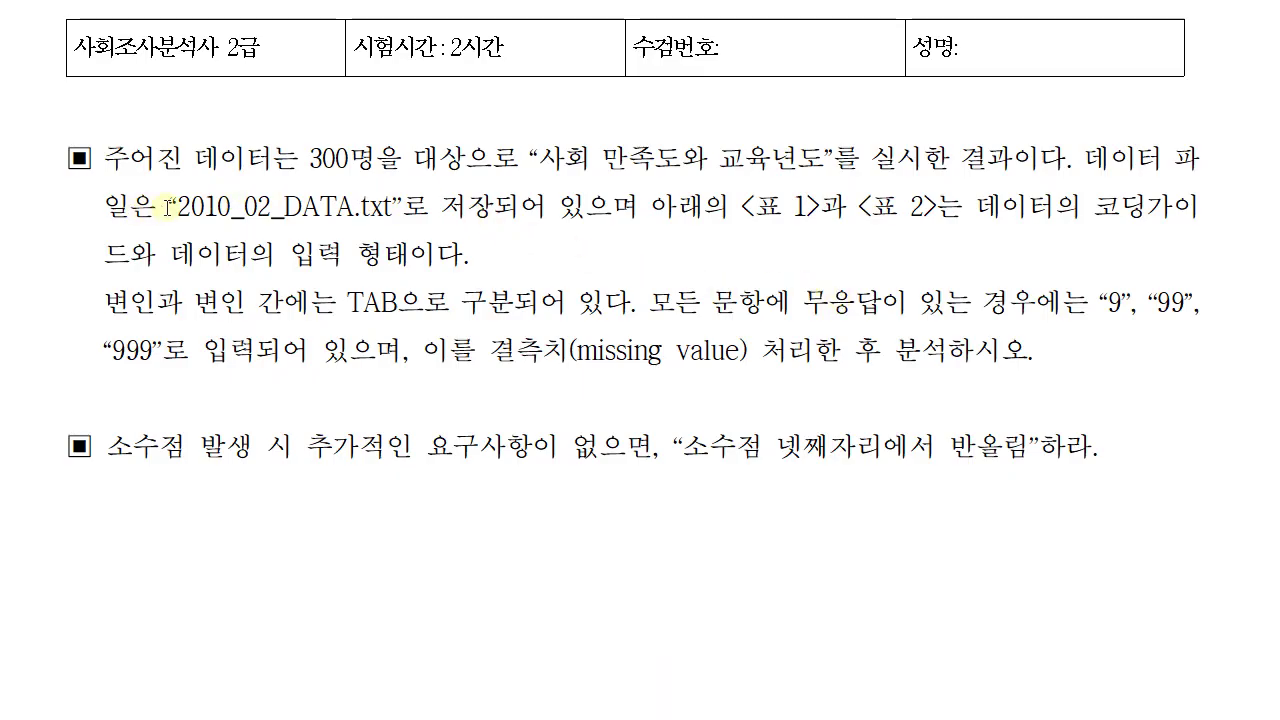
{"action": "left_click_drag", "start_coordinate": [168, 206], "coordinate": [390, 205]}
{"action": "left_click", "coordinate": [134, 301]}
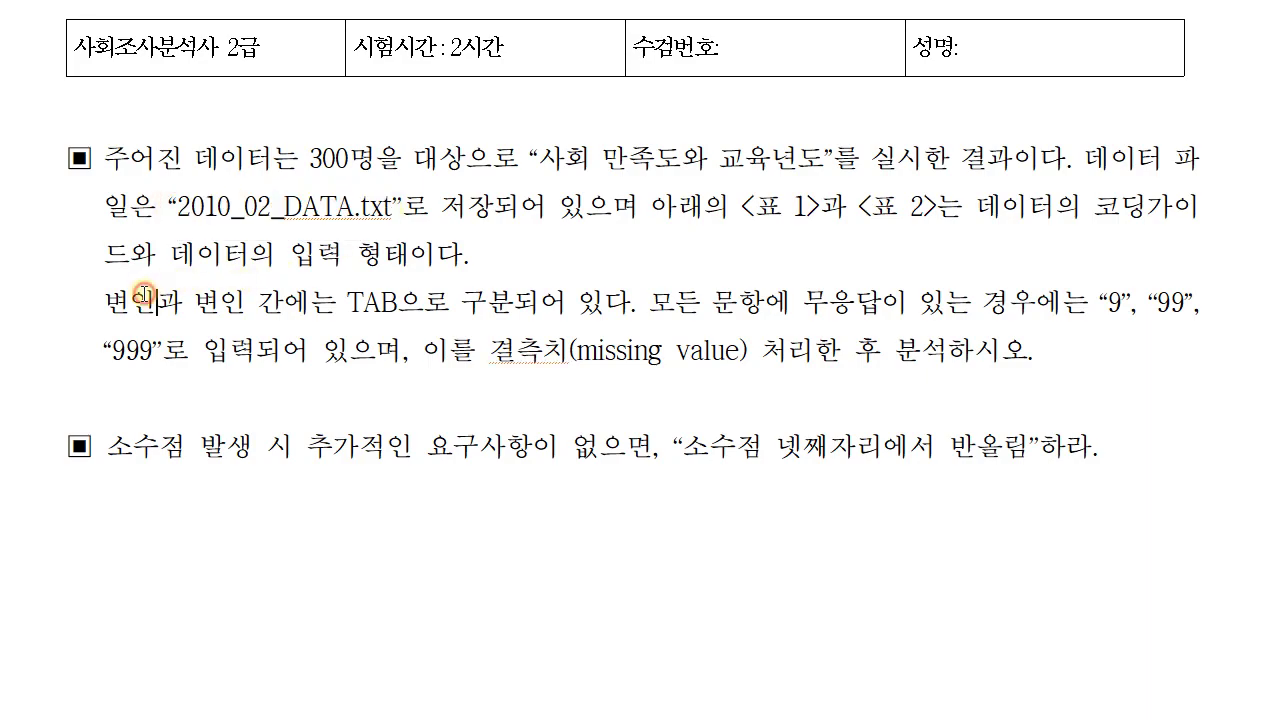
{"action": "left_click_drag", "start_coordinate": [356, 292], "coordinate": [488, 300]}
{"action": "left_click", "coordinate": [487, 301]}
Switch back to 2010_10_DATA.txt in Notepad and inspect the separators in the first data row, around the Q8 and Q1 values.
{"action": "key", "text": "alt+Tab"}
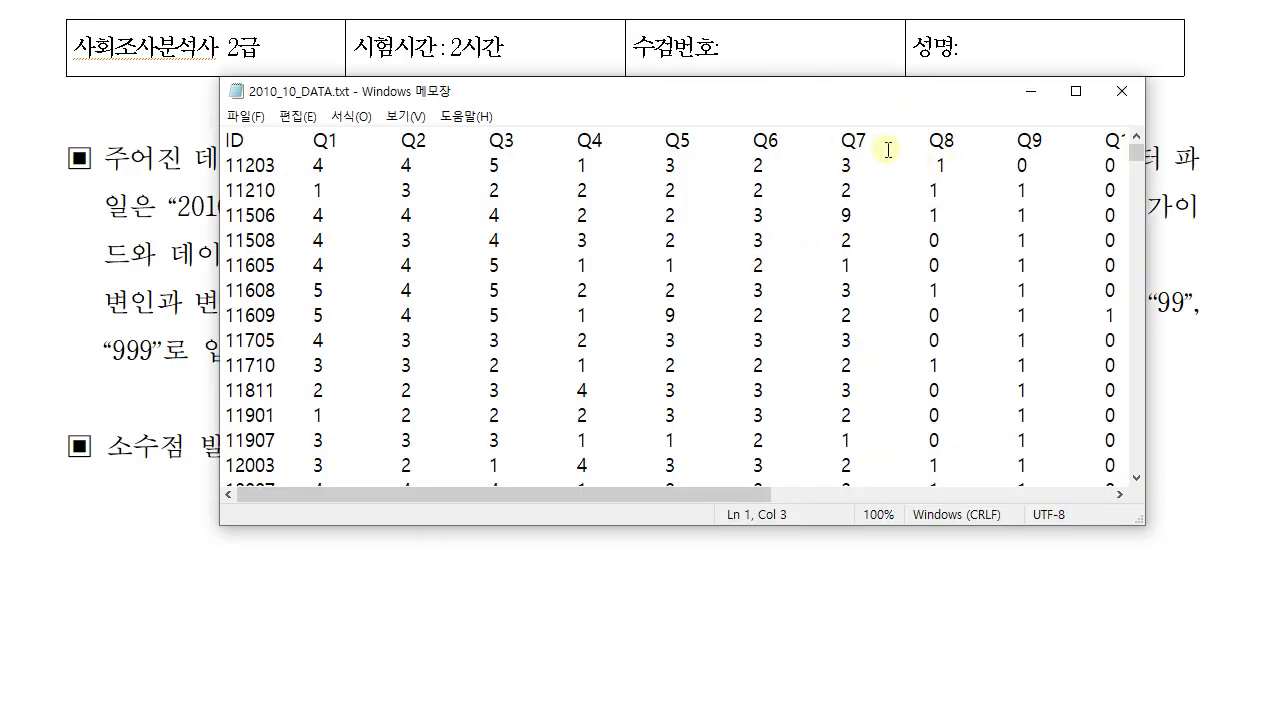
{"action": "key", "text": "Left"}
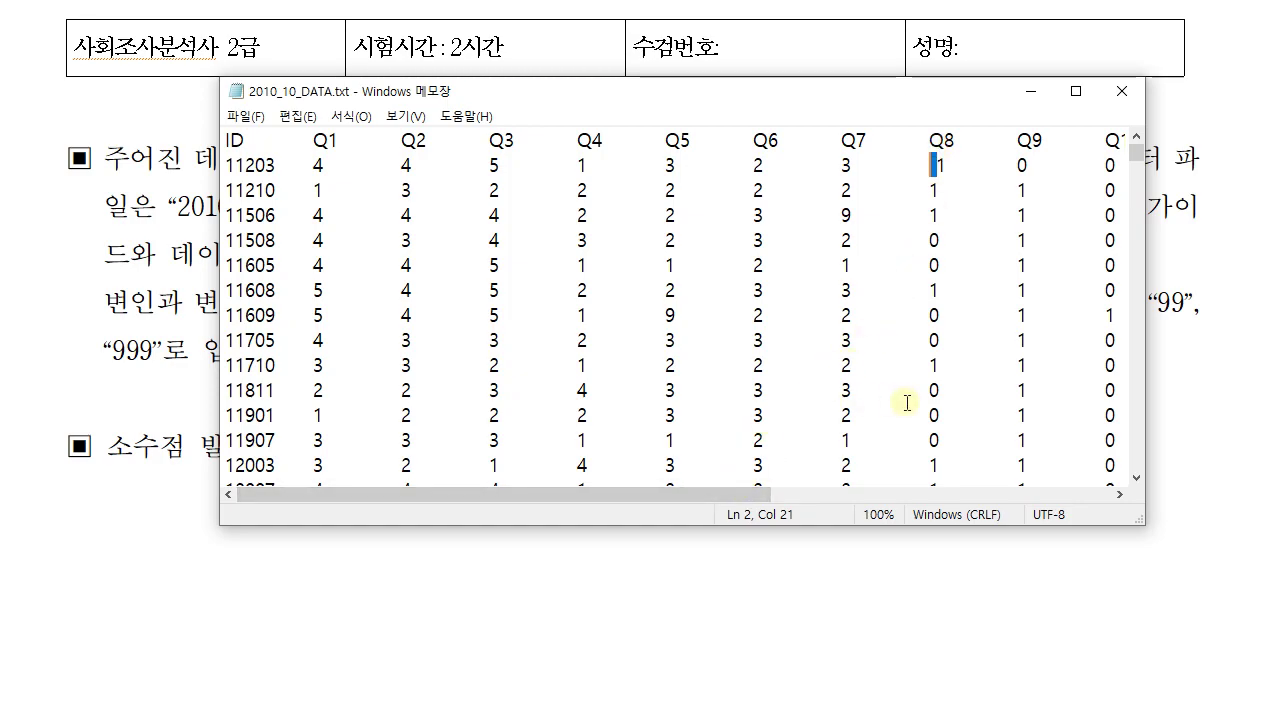
{"action": "left_click_drag", "start_coordinate": [331, 165], "coordinate": [381, 164]}
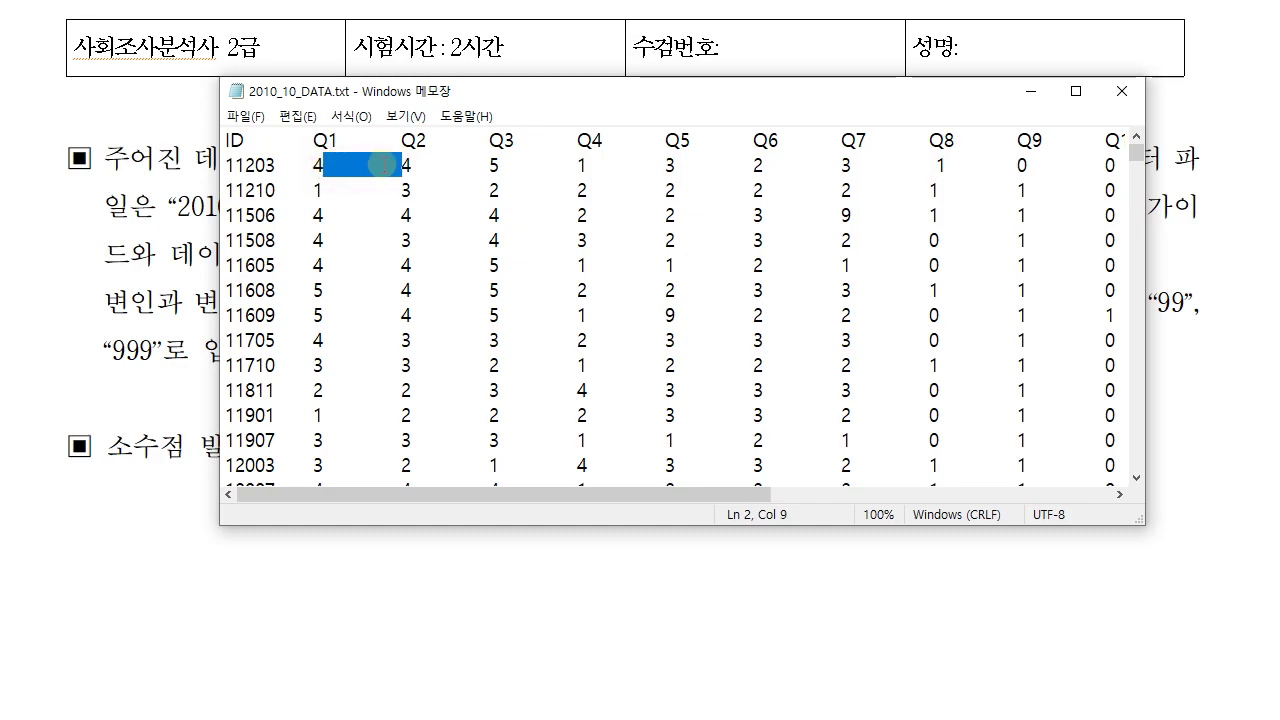
Delete the tab between ID and Q1 in the header row and reinsert it, with the on-screen keyboard displayed meanwhile.
{"action": "left_click", "coordinate": [244, 140]}
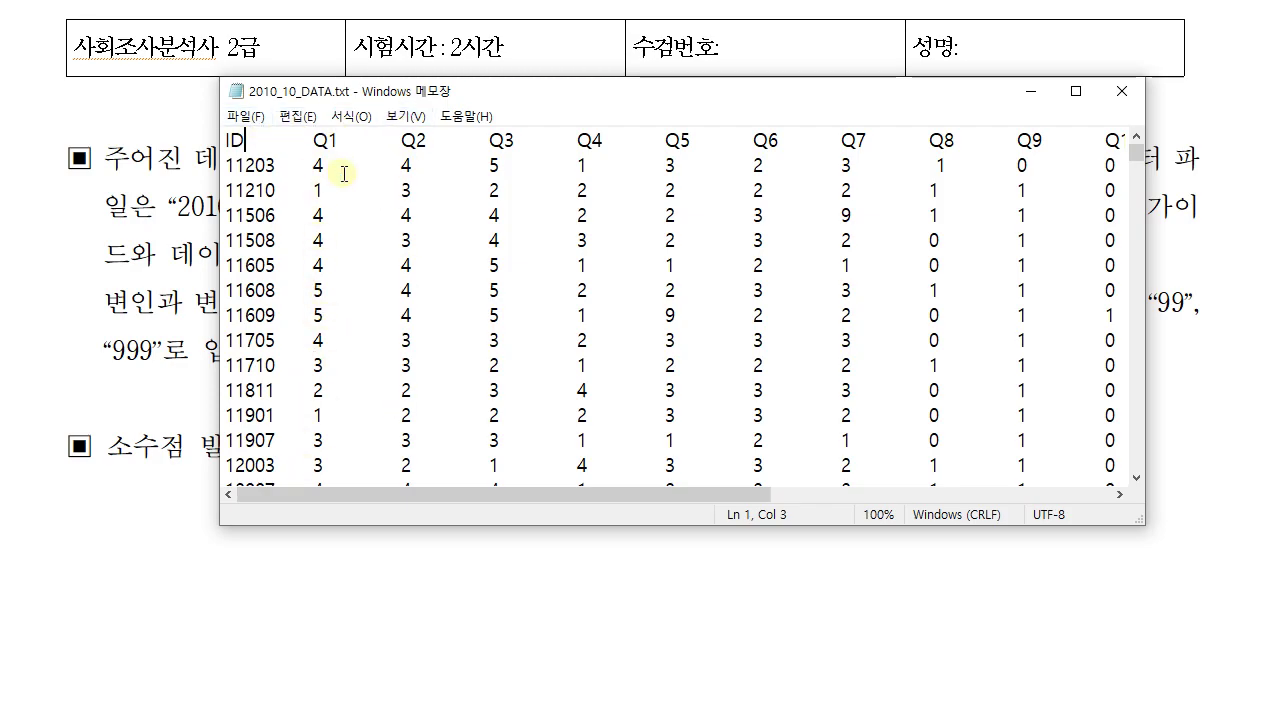
{"action": "key", "text": "Delete"}
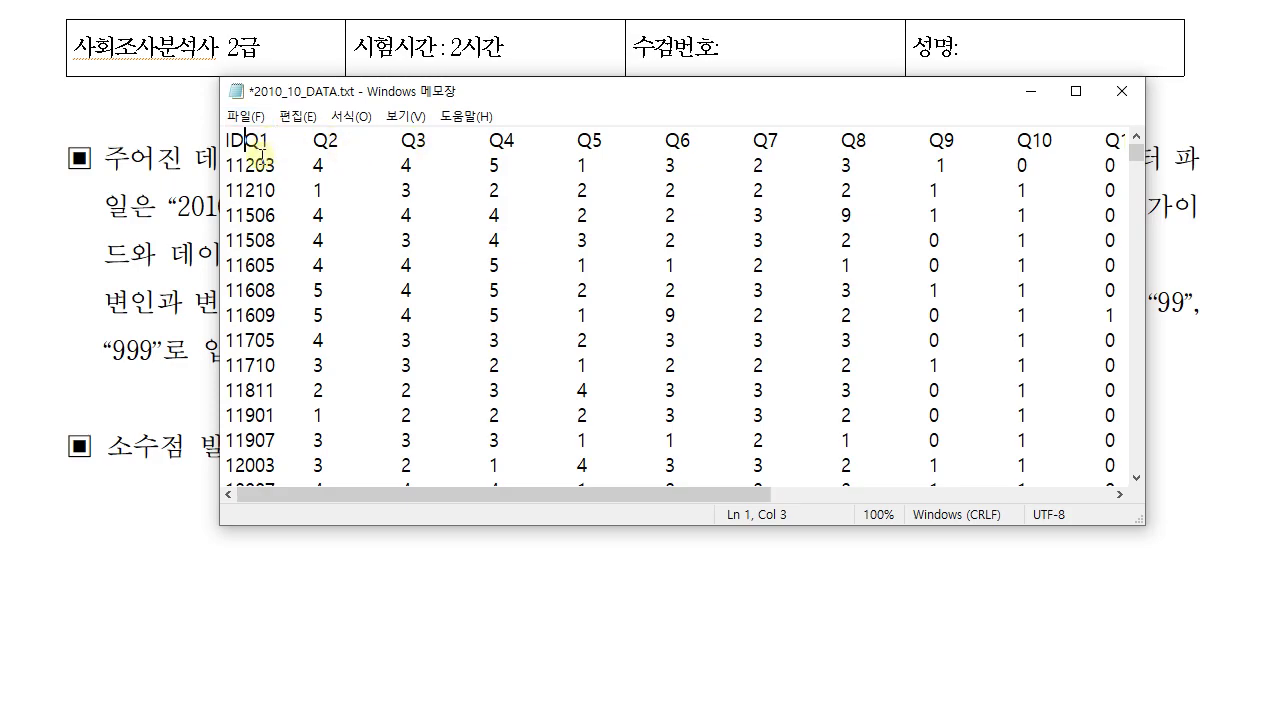
{"action": "key", "text": "ctrl+super+o"}
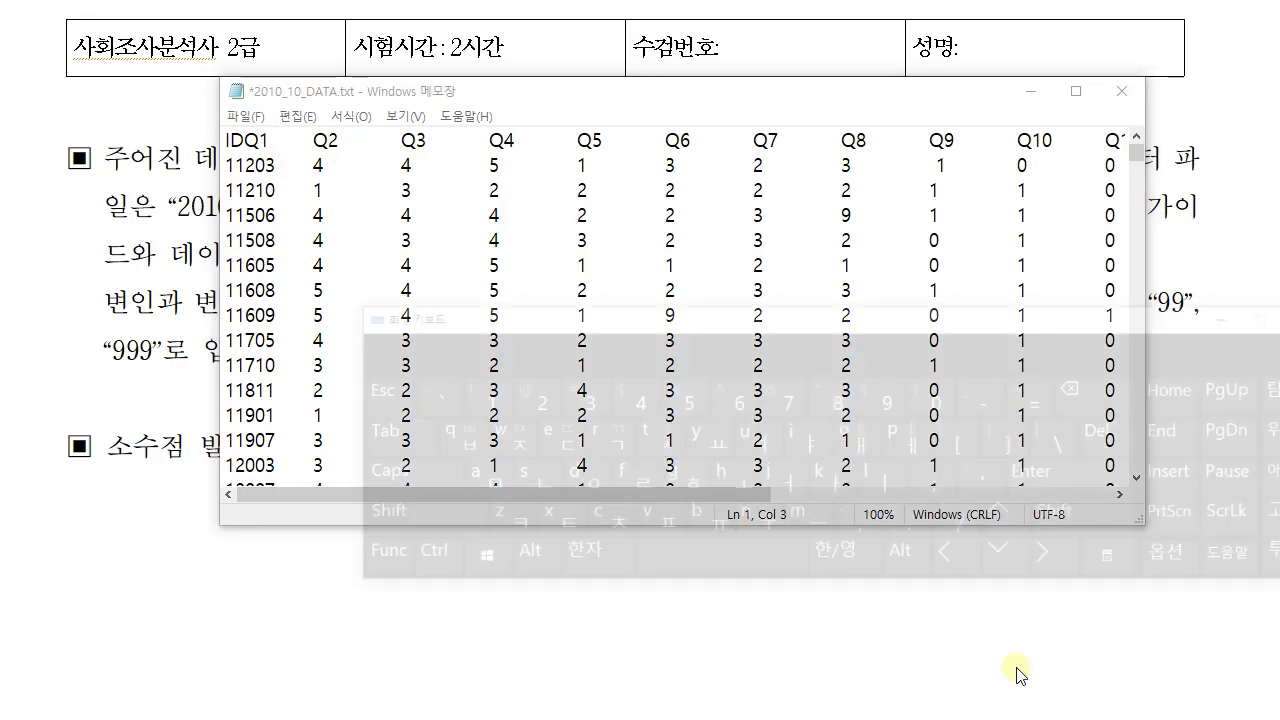
{"action": "left_click_drag", "start_coordinate": [401, 211], "coordinate": [450, 428]}
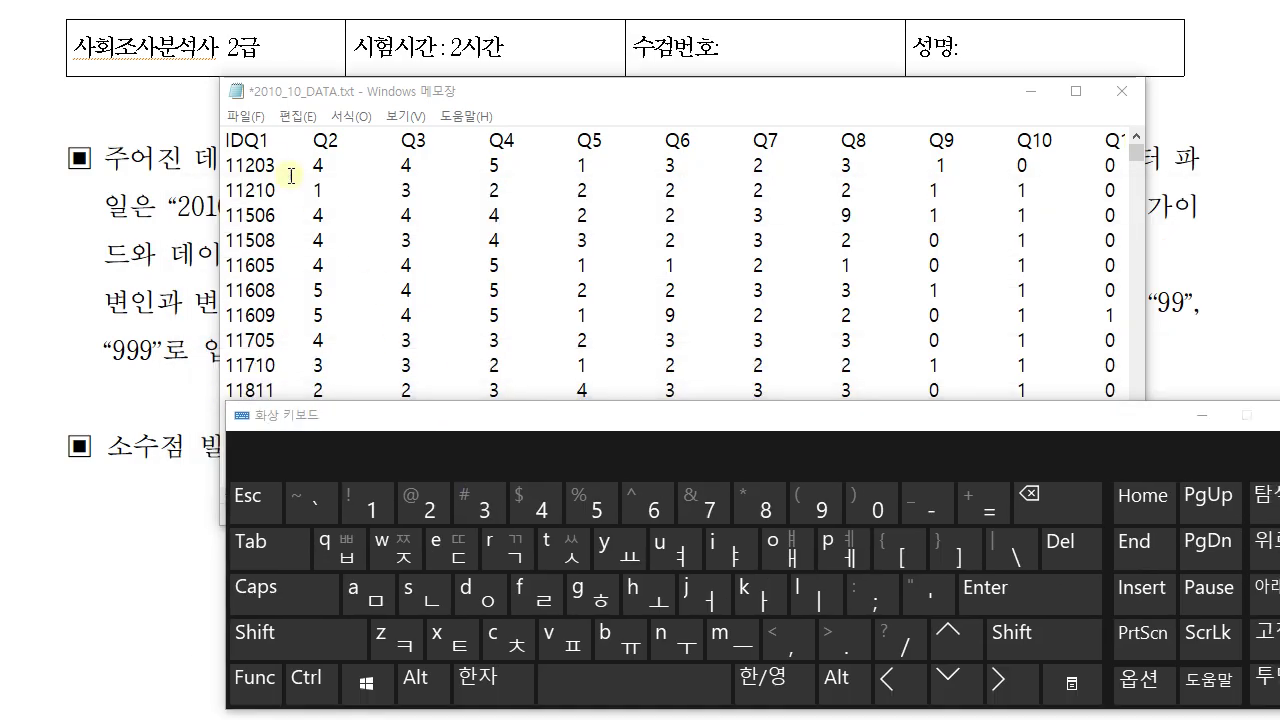
{"action": "key", "text": "Tab"}
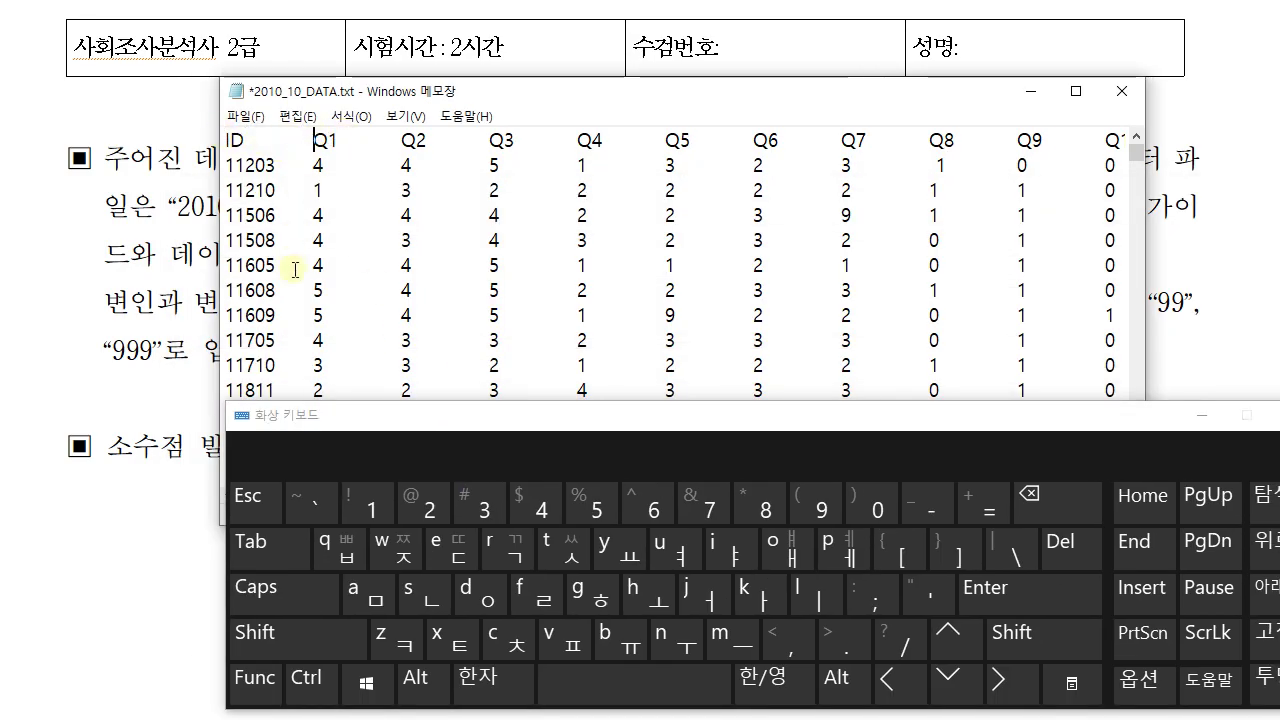
{"action": "left_click", "coordinate": [1196, 418]}
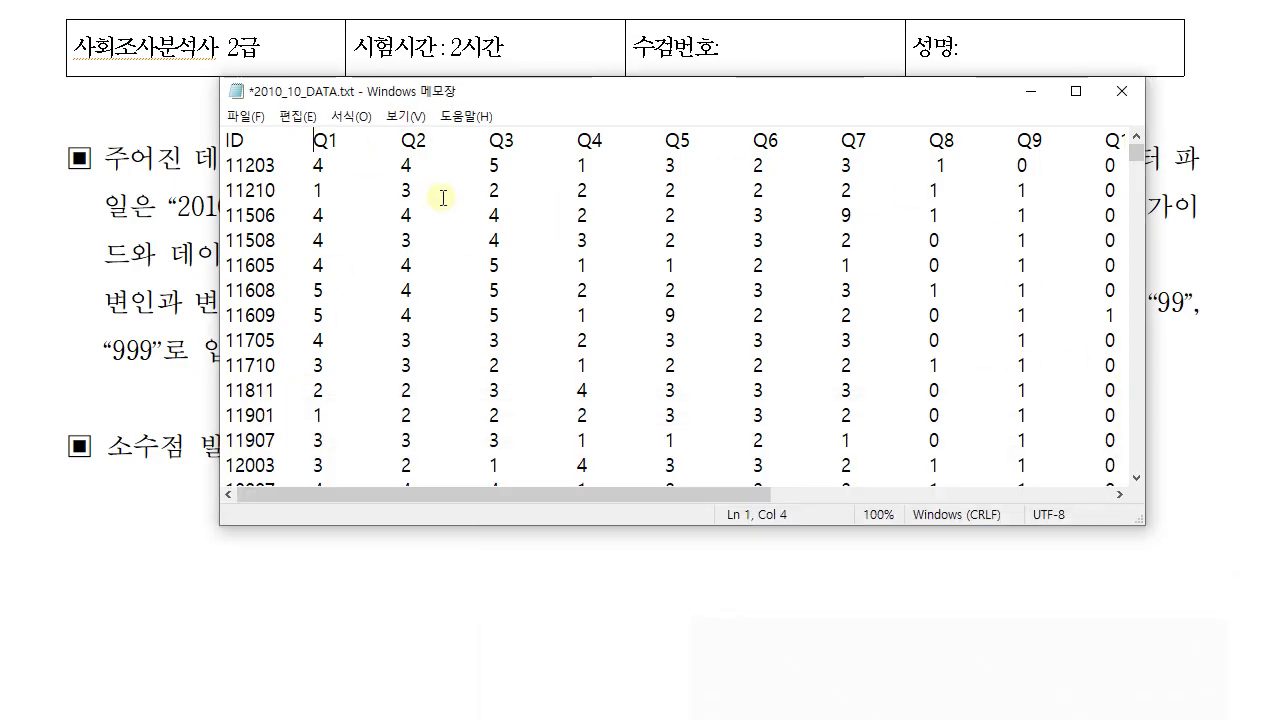
Select the gap before the Q8 value in the first data row several times to inspect the stray space.
{"action": "left_click_drag", "start_coordinate": [929, 165], "coordinate": [938, 165]}
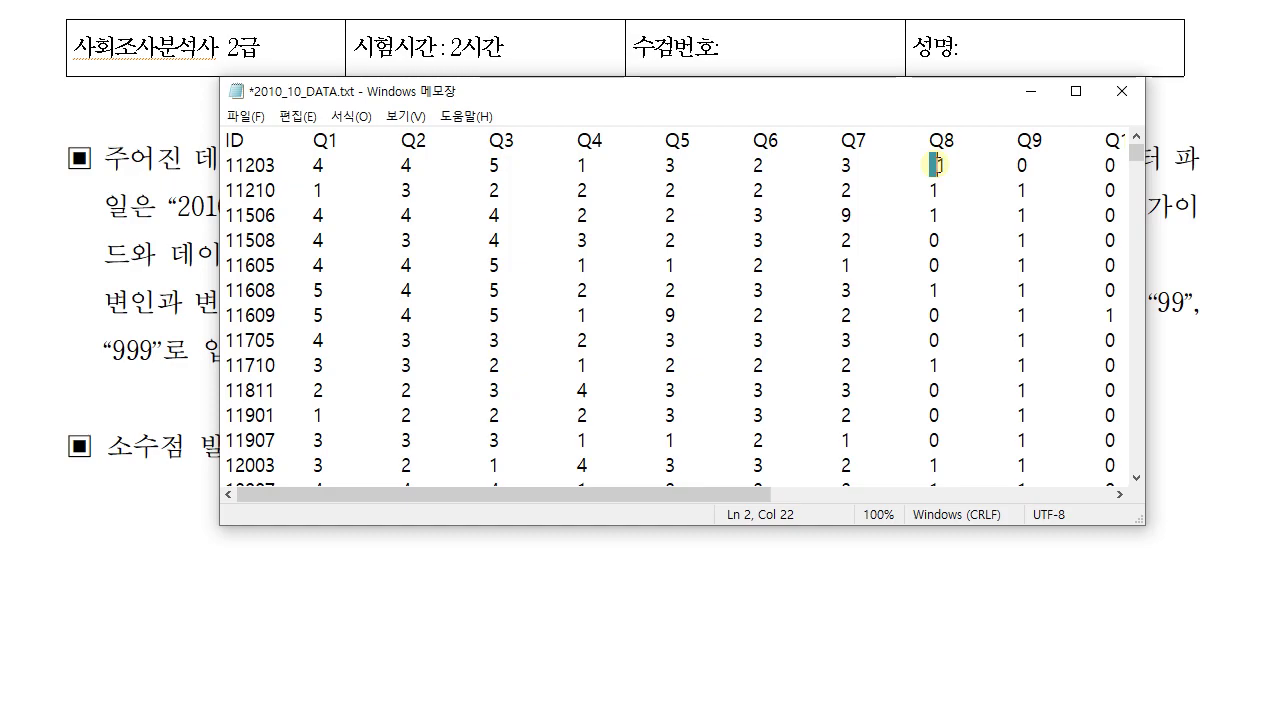
{"action": "left_click_drag", "start_coordinate": [734, 486], "coordinate": [450, 511]}
{"action": "left_click", "coordinate": [928, 165]}
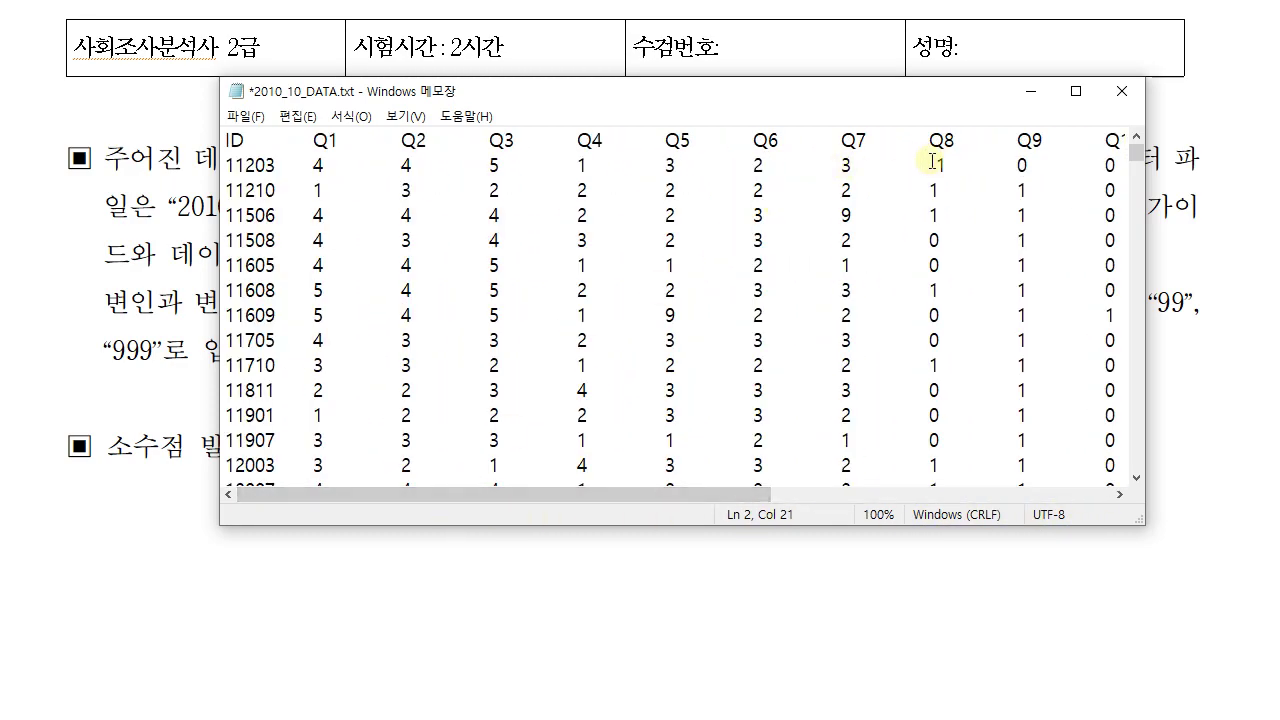
{"action": "key", "text": "shift+Right"}
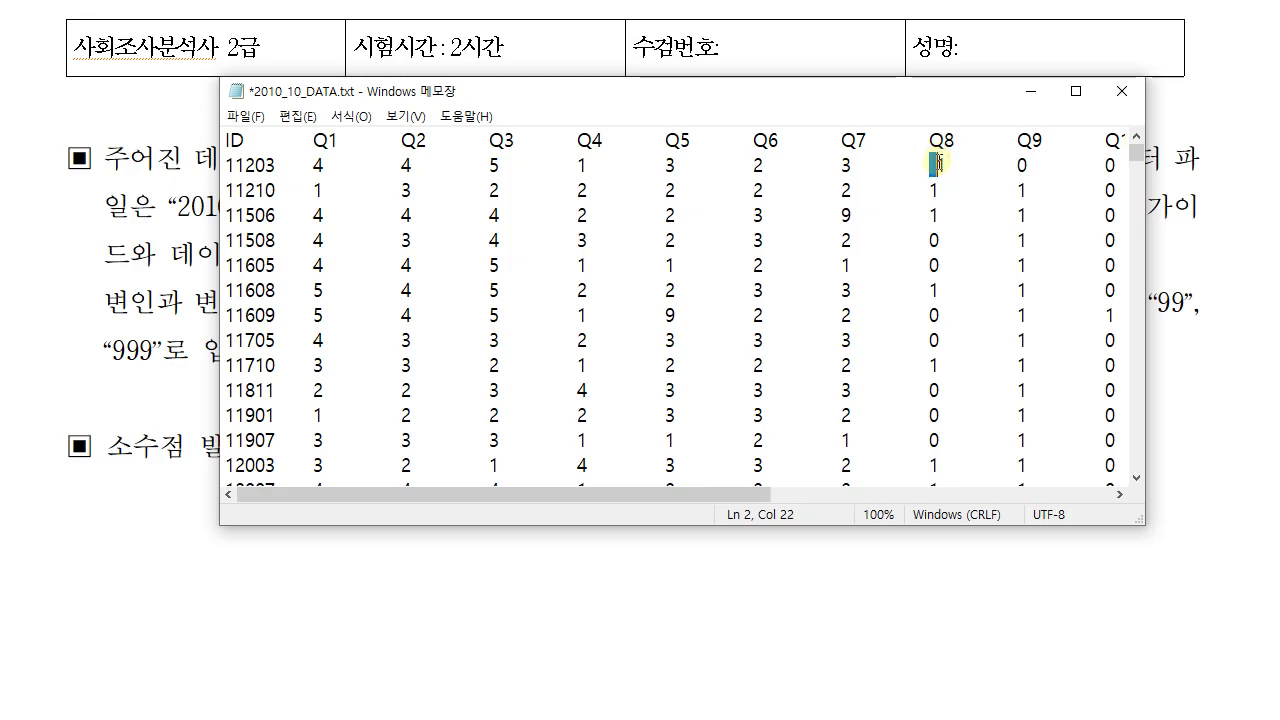
{"action": "key", "text": "Right"}
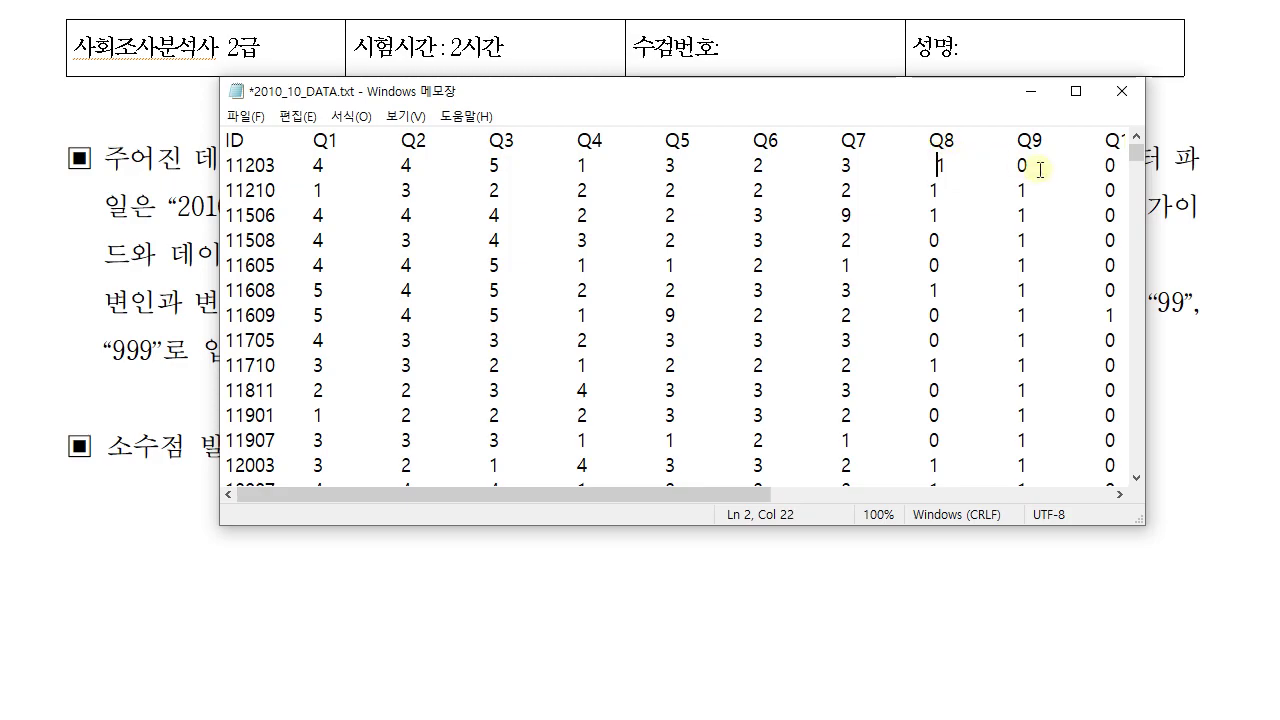
{"action": "left_click", "coordinate": [934, 165]}
{"action": "key", "text": "shift+Right"}
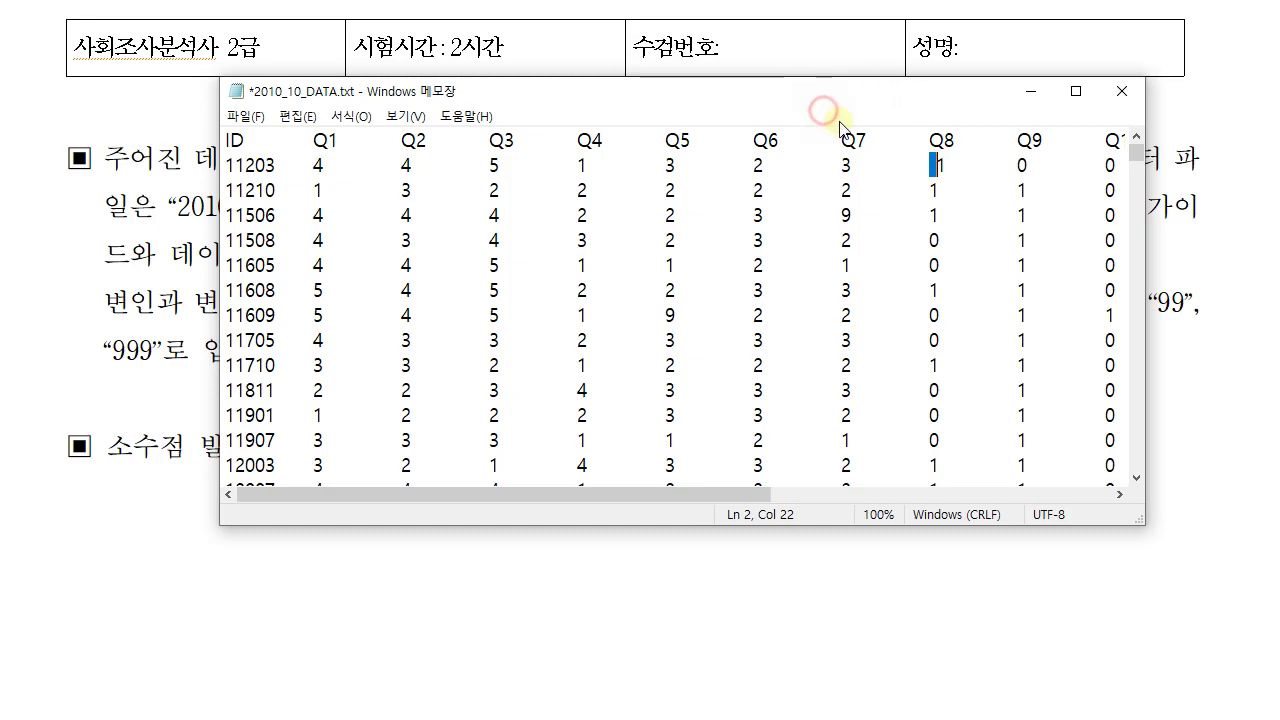
{"action": "left_click", "coordinate": [864, 190]}
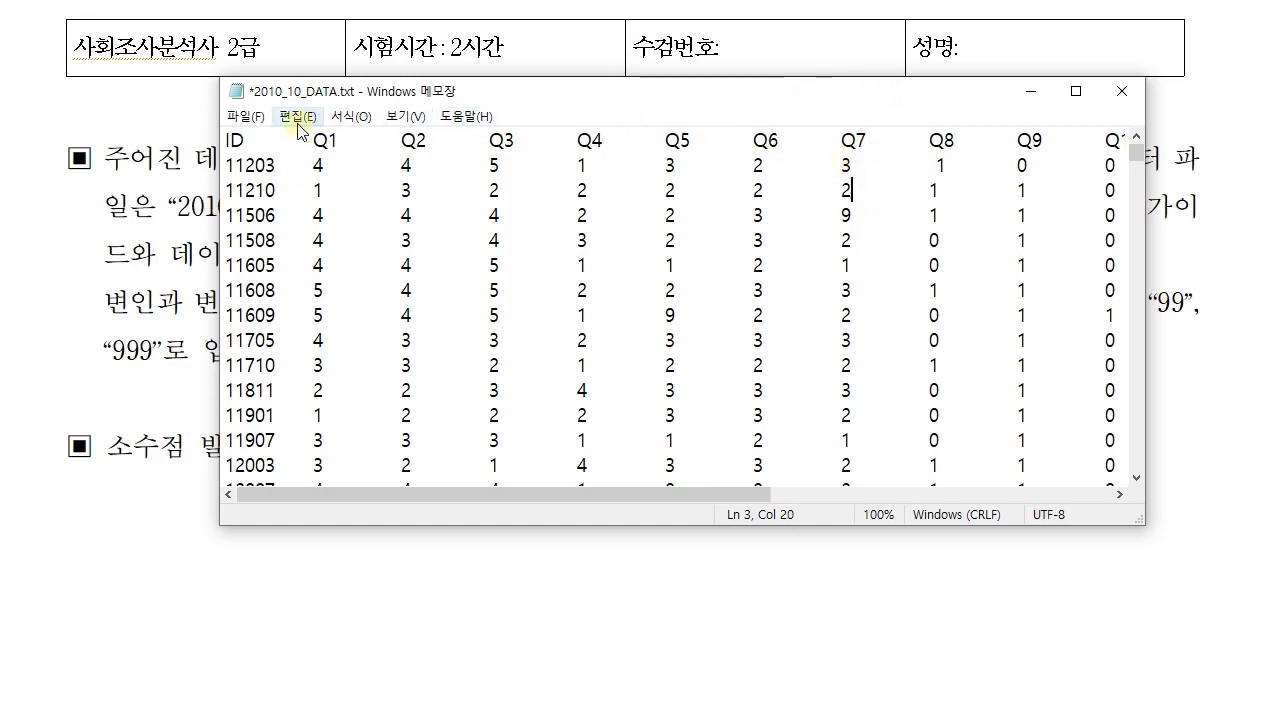
{"action": "left_click", "coordinate": [248, 119]}
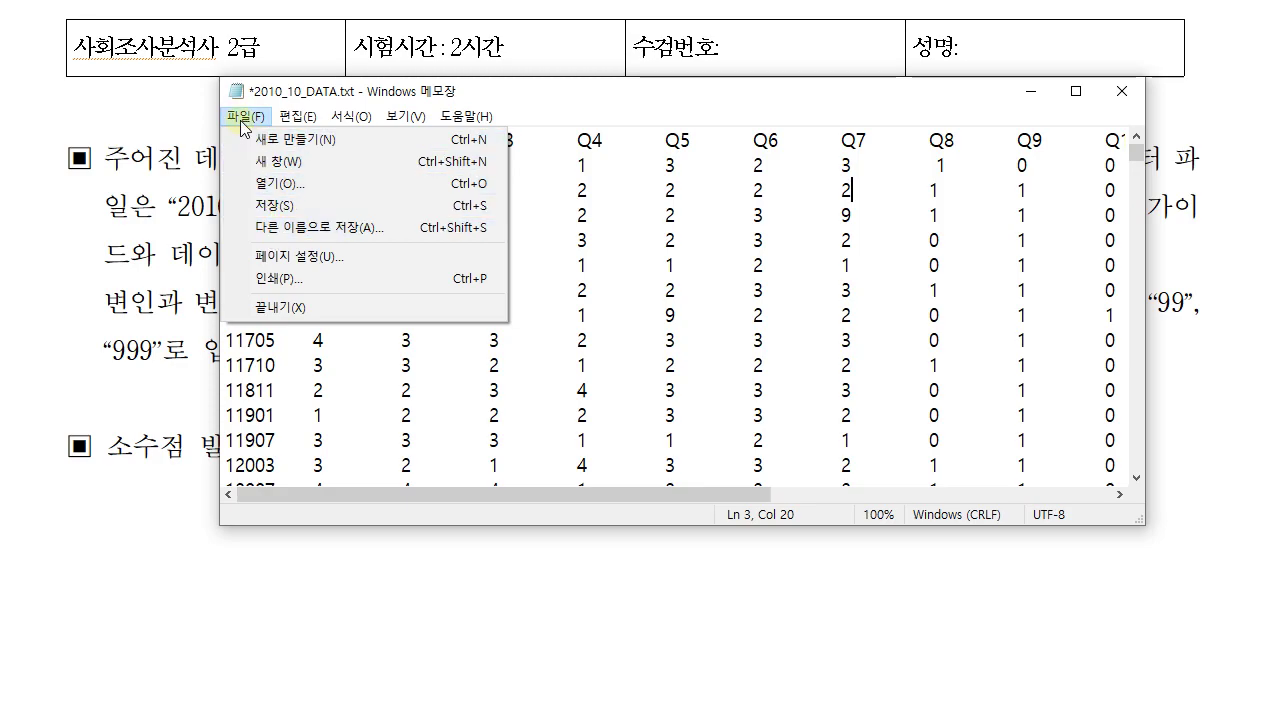
{"action": "left_click", "coordinate": [278, 230]}
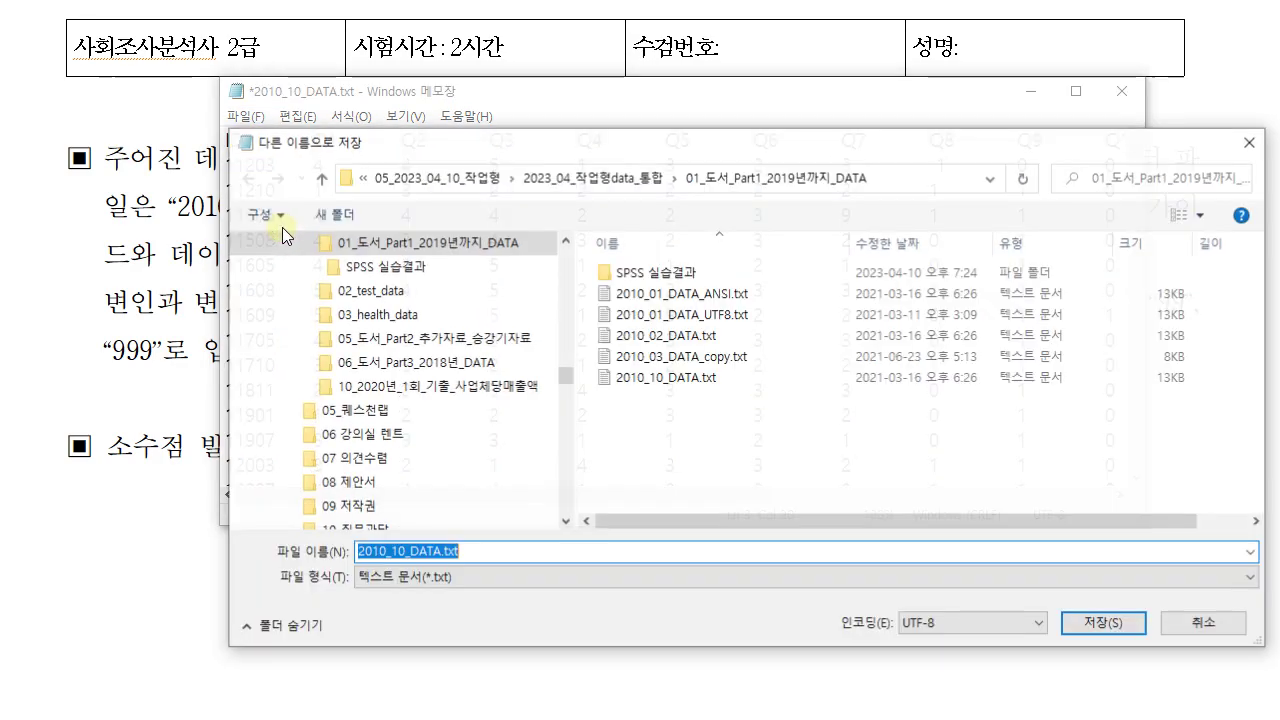
{"action": "left_click_drag", "start_coordinate": [742, 145], "coordinate": [669, 55]}
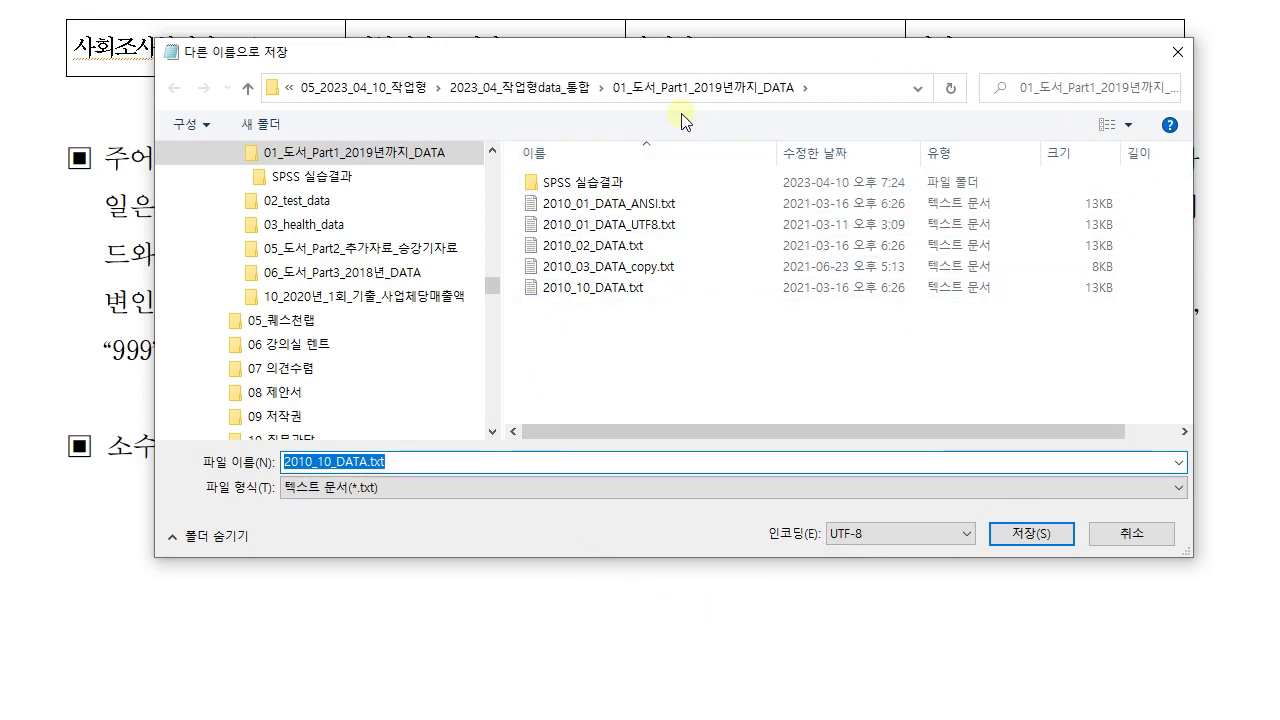
{"action": "left_click", "coordinate": [888, 533]}
{"action": "left_click", "coordinate": [880, 552]}
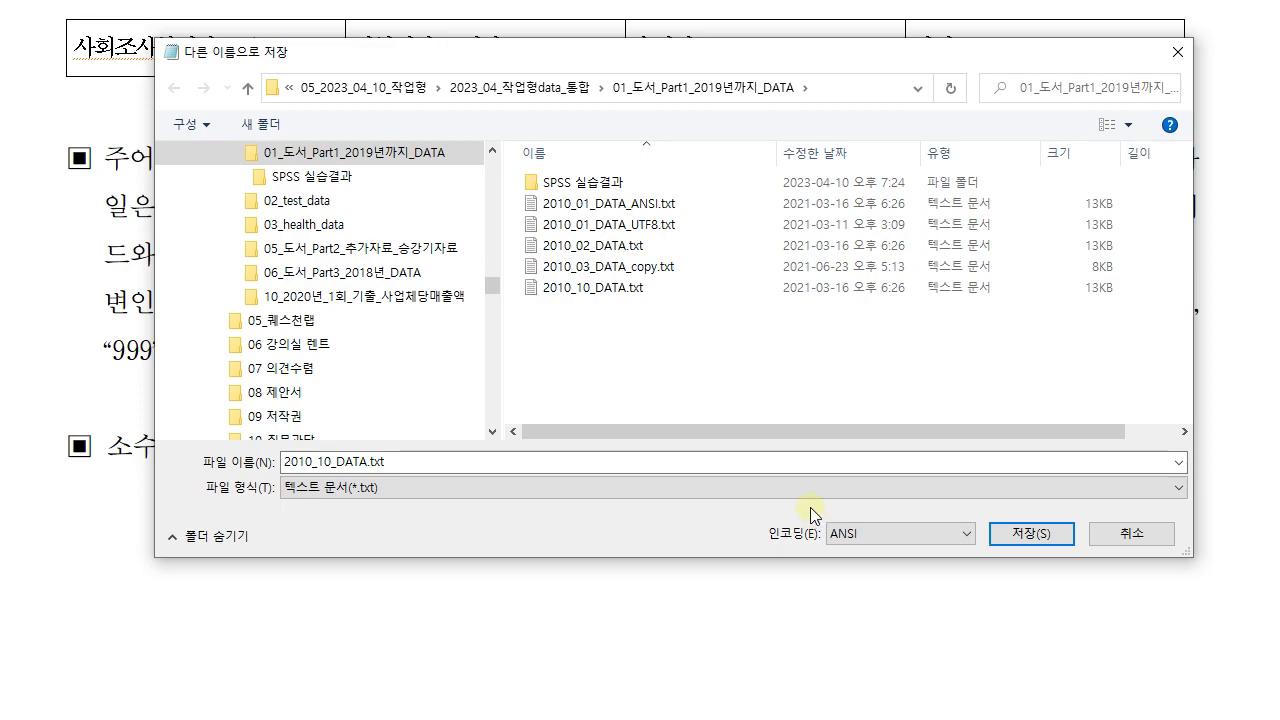
{"action": "left_click", "coordinate": [1115, 530]}
Look across the remaining columns through income and return to the ID column.
{"action": "left_click", "coordinate": [491, 345]}
{"action": "left_click_drag", "start_coordinate": [623, 494], "coordinate": [1032, 494]}
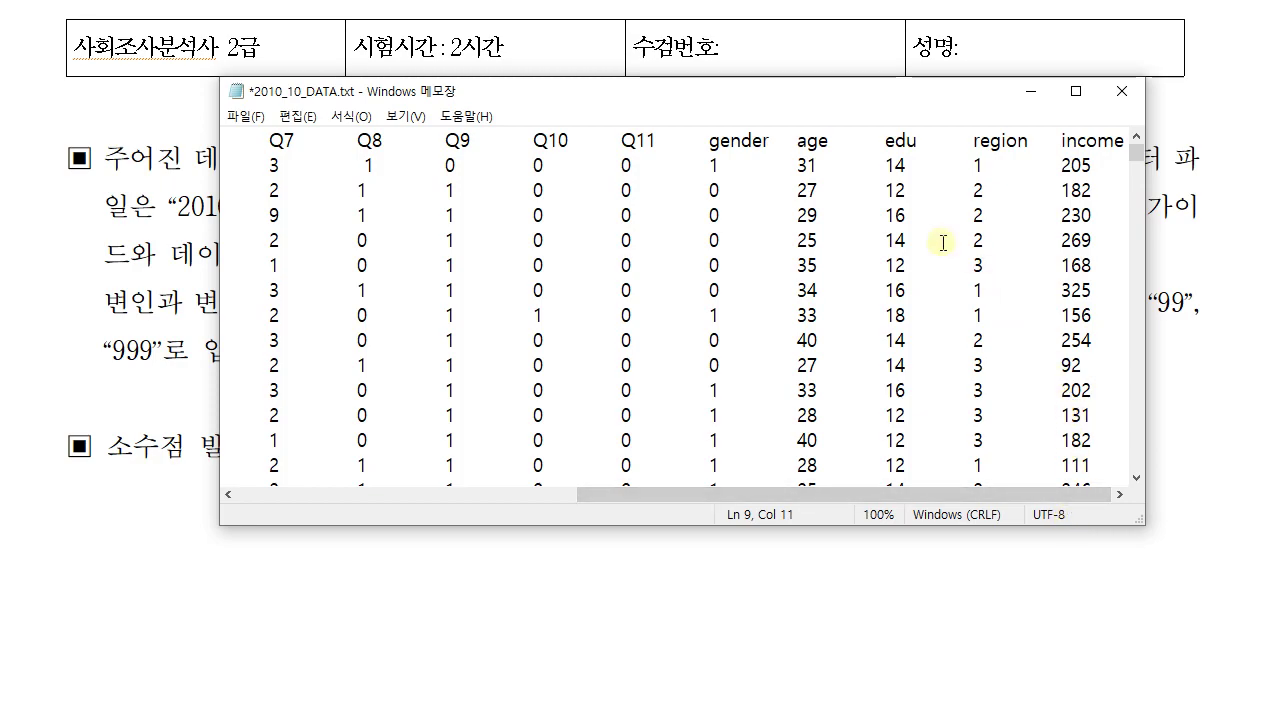
{"action": "left_click_drag", "start_coordinate": [751, 496], "coordinate": [374, 496]}
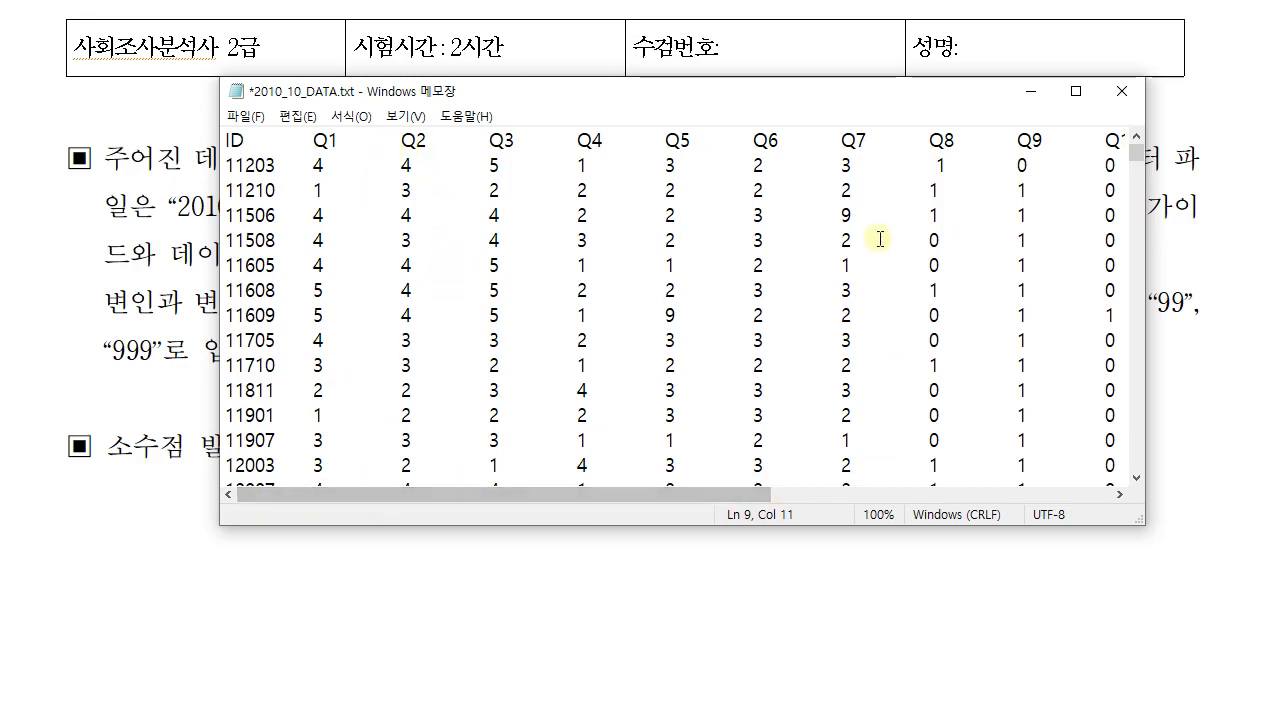
Save a copy of the data file as 2010_10_DATA_ansi.txt in the same folder.
{"action": "left_click", "coordinate": [241, 117]}
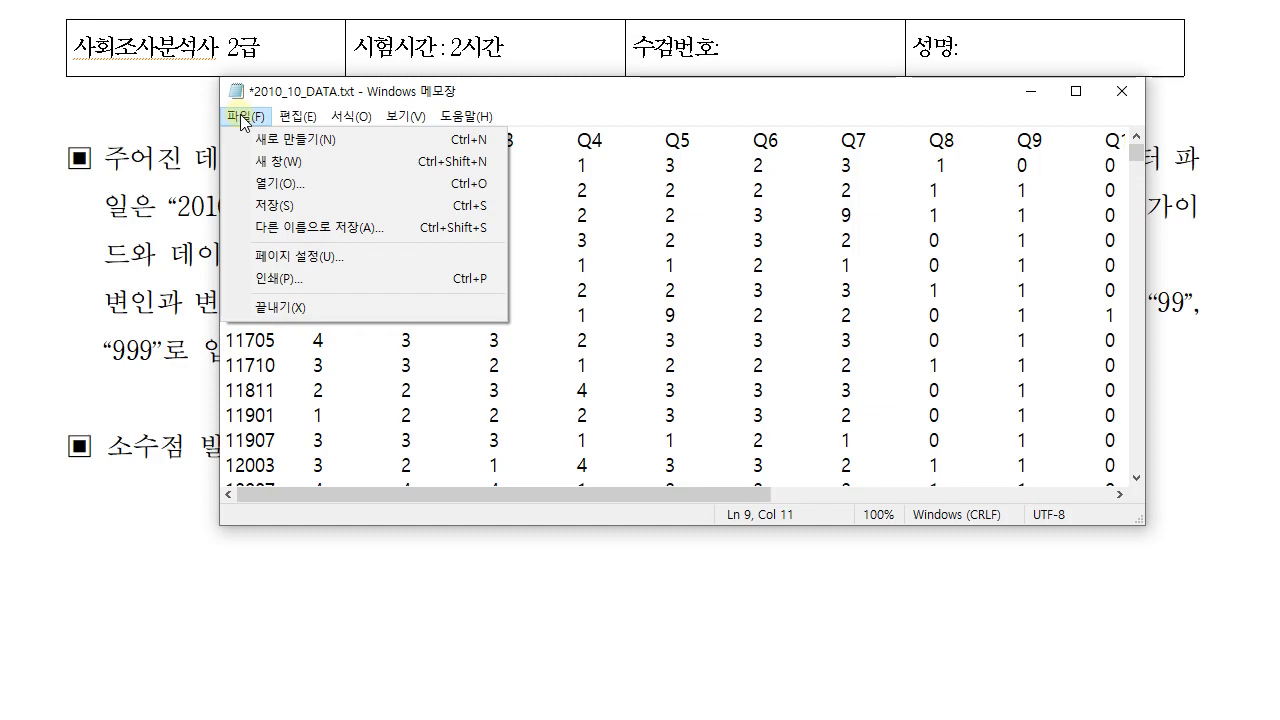
{"action": "left_click", "coordinate": [363, 228]}
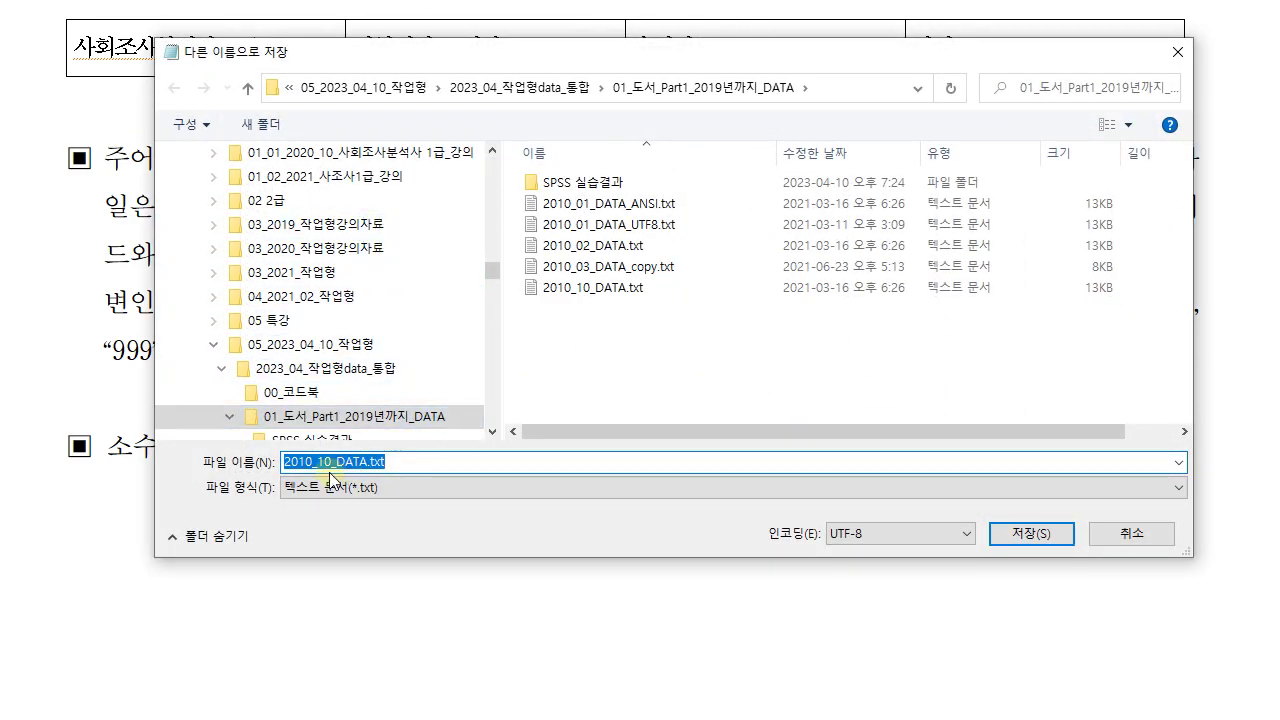
{"action": "left_click", "coordinate": [367, 461]}
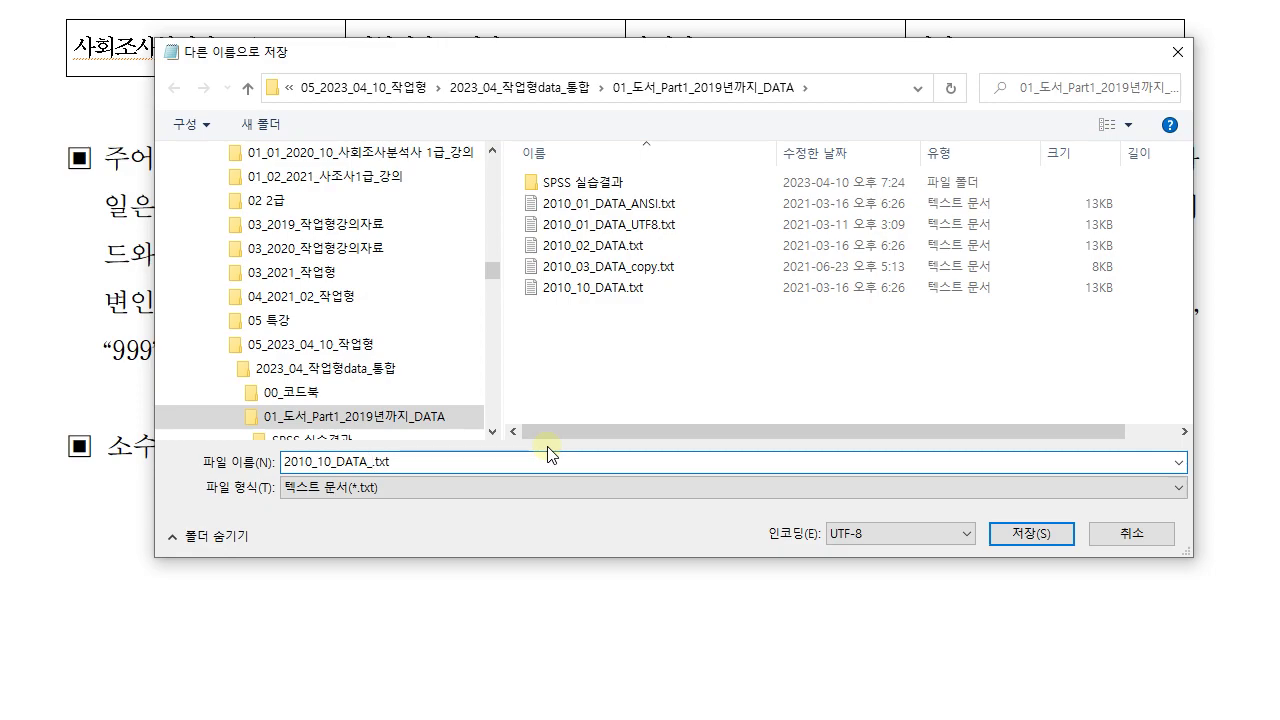
{"action": "type", "text": "_ansi"}
{"action": "key", "text": "Return"}
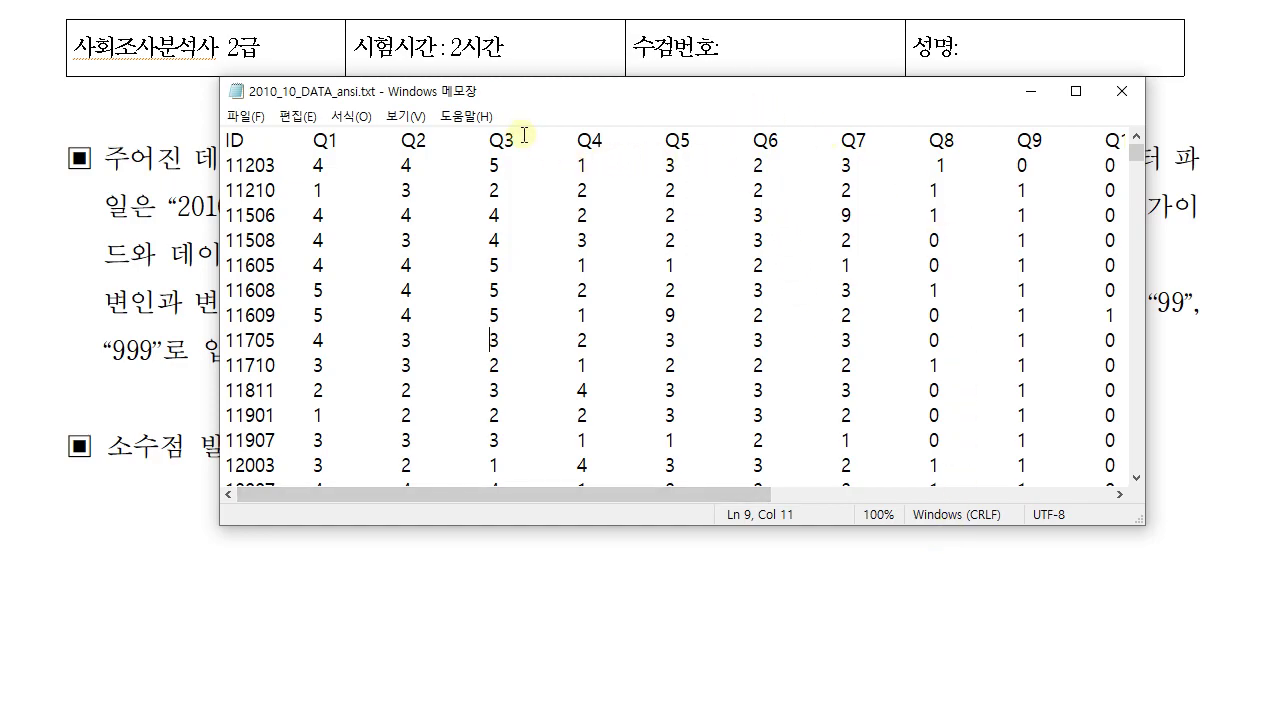
Save 2010_10_DATA_ansi.txt again with ANSI encoding, replacing the existing file.
{"action": "left_click", "coordinate": [240, 117]}
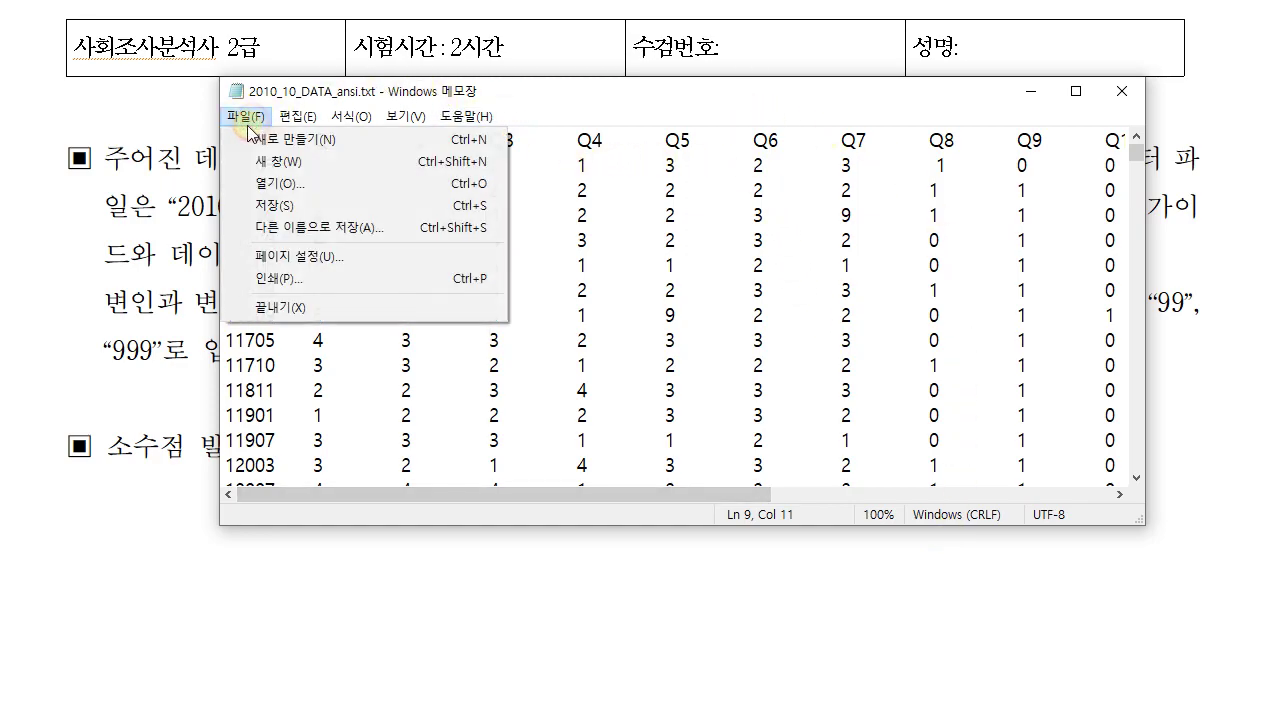
{"action": "left_click", "coordinate": [294, 229]}
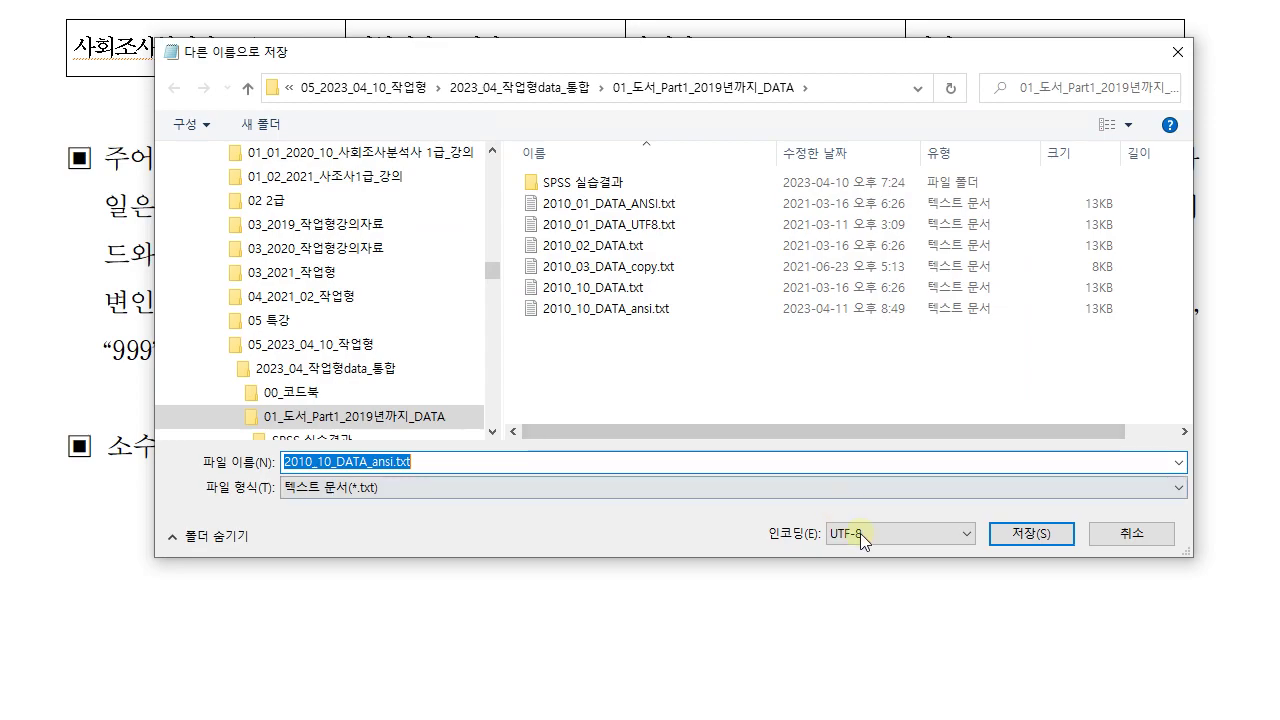
{"action": "left_click", "coordinate": [859, 533]}
{"action": "left_click", "coordinate": [889, 557]}
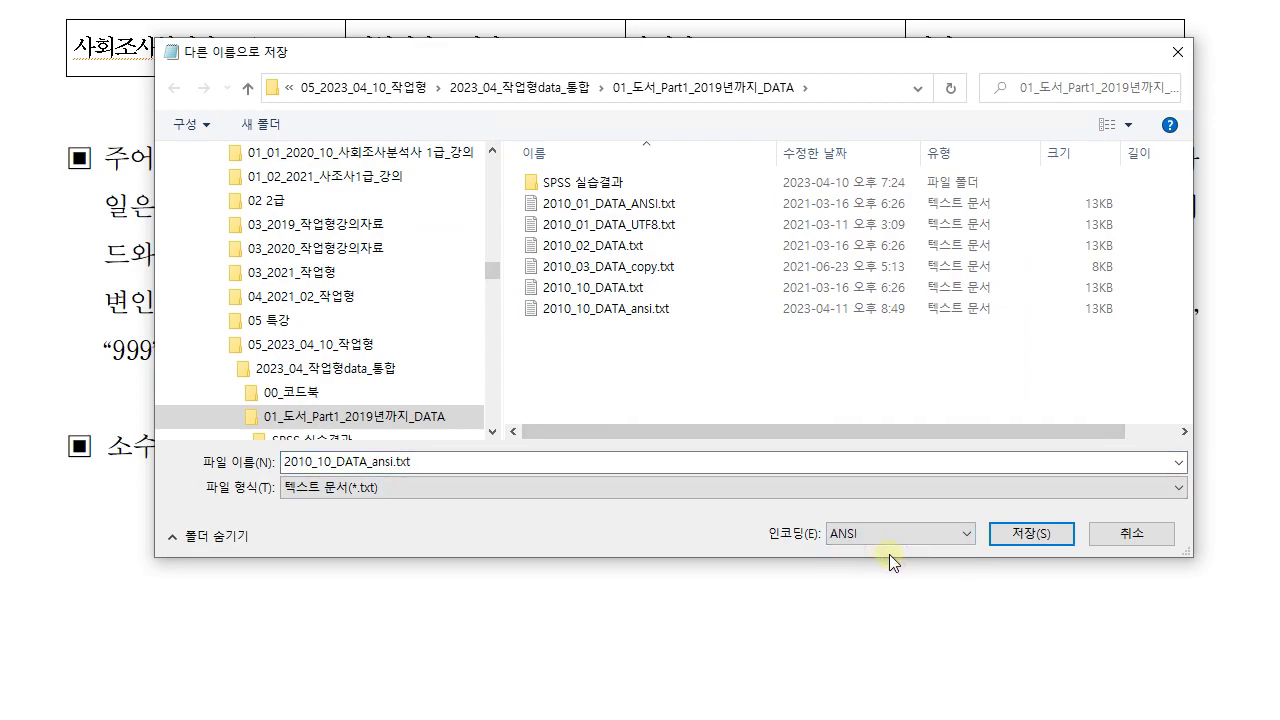
{"action": "left_click", "coordinate": [1060, 533]}
{"action": "left_click", "coordinate": [650, 283]}
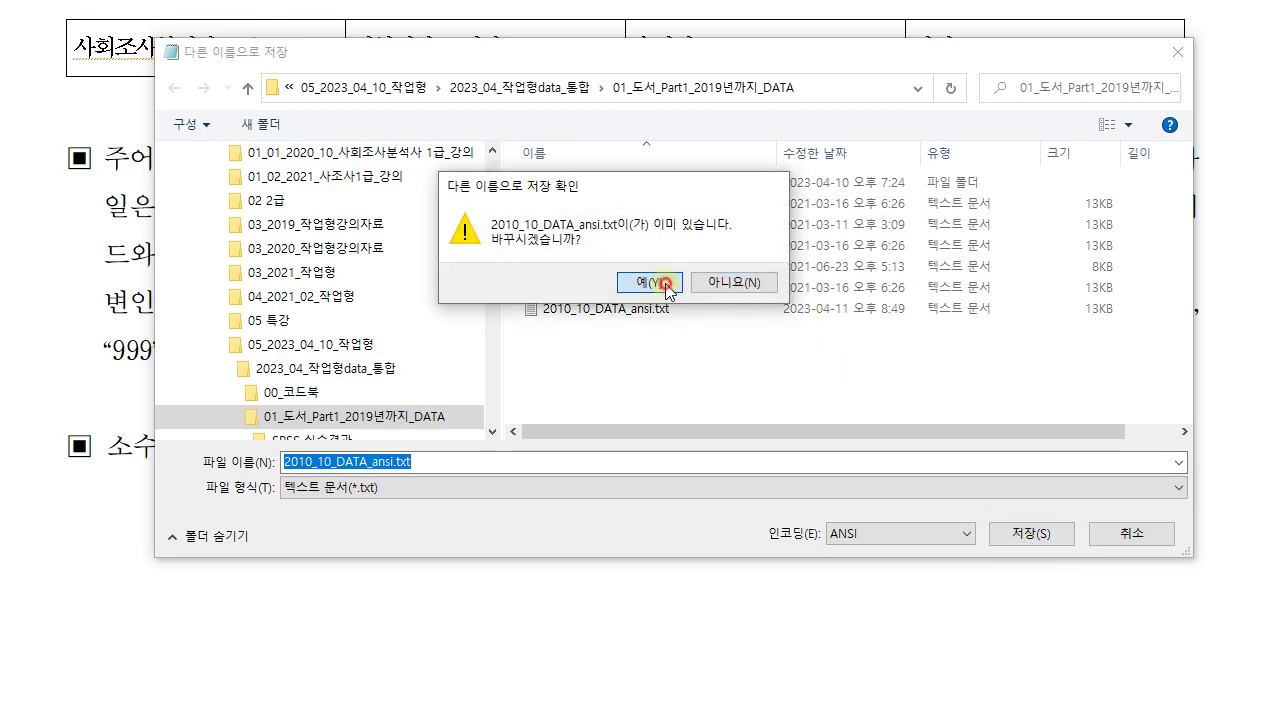
Hide the status bar and show it again to check where the file's encoding is displayed.
{"action": "left_click", "coordinate": [474, 117]}
{"action": "left_click", "coordinate": [413, 118]}
{"action": "left_click", "coordinate": [413, 118]}
{"action": "key", "text": "s"}
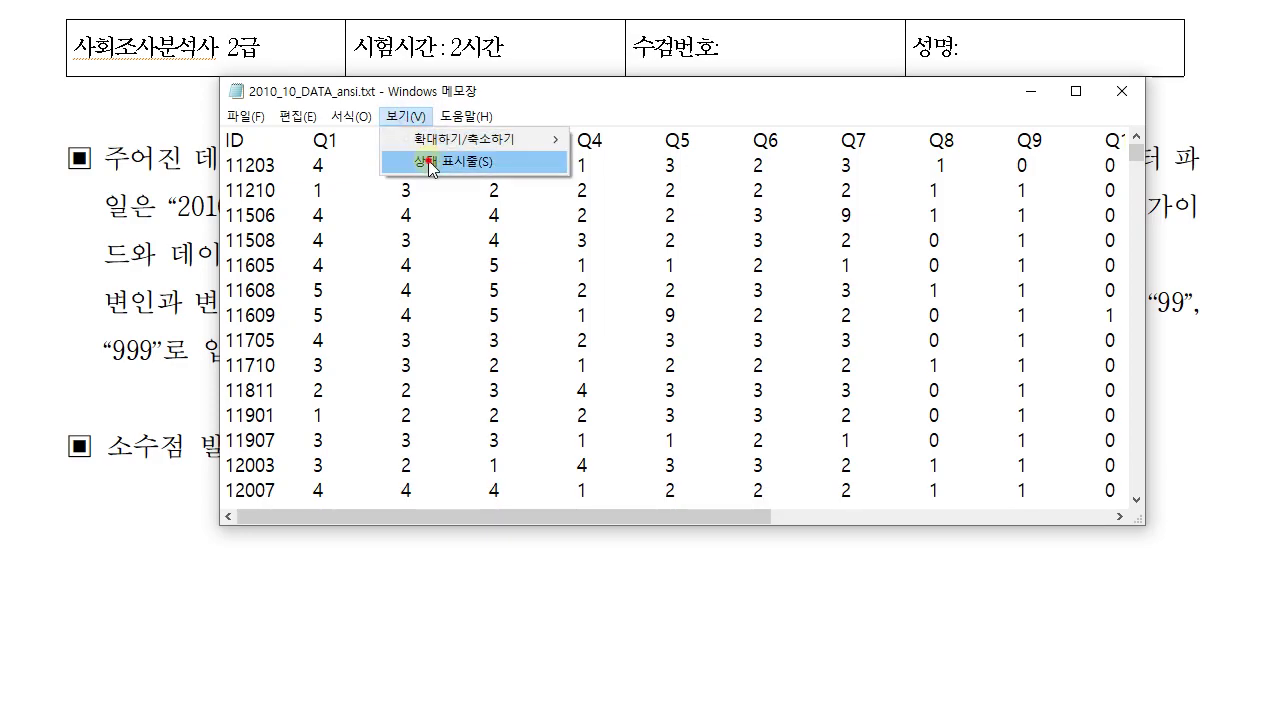
{"action": "left_click", "coordinate": [423, 162]}
{"action": "left_click", "coordinate": [425, 118]}
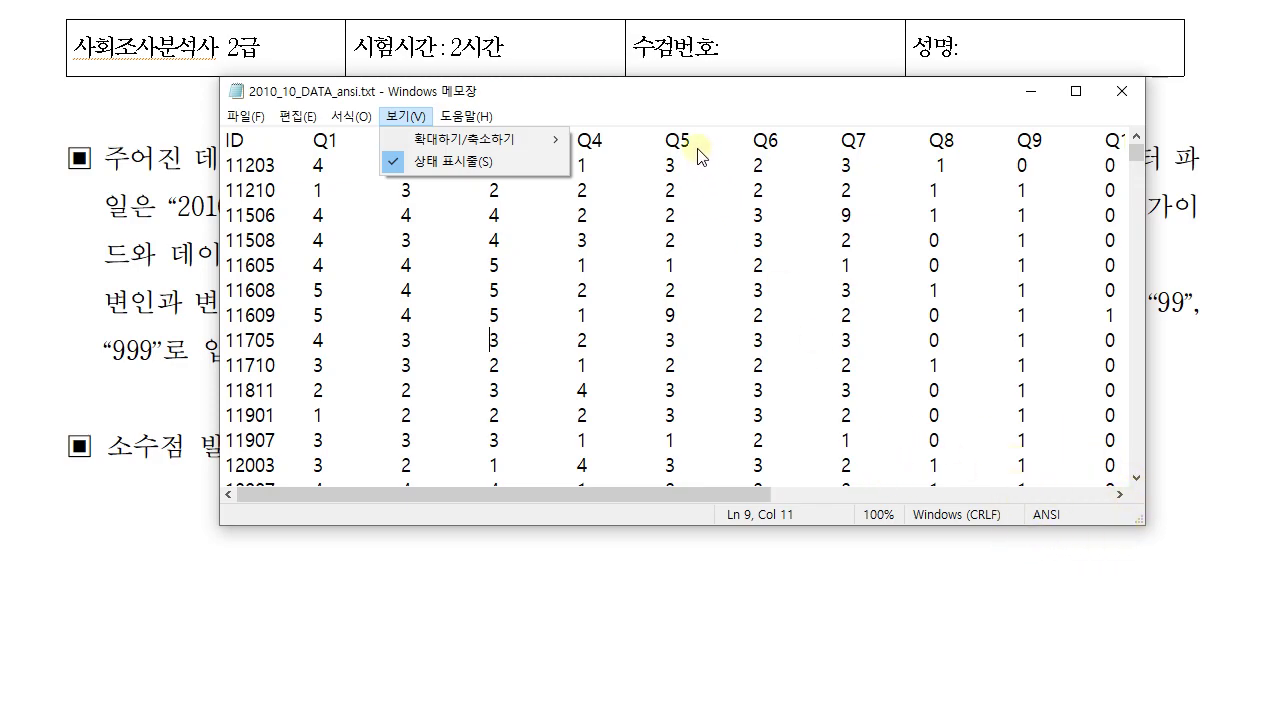
{"action": "left_click", "coordinate": [683, 95]}
Review the encoding choices, overwrite 2010_10_DATA_ansi.txt once more using ANSI, and close the text file.
{"action": "left_click", "coordinate": [252, 117]}
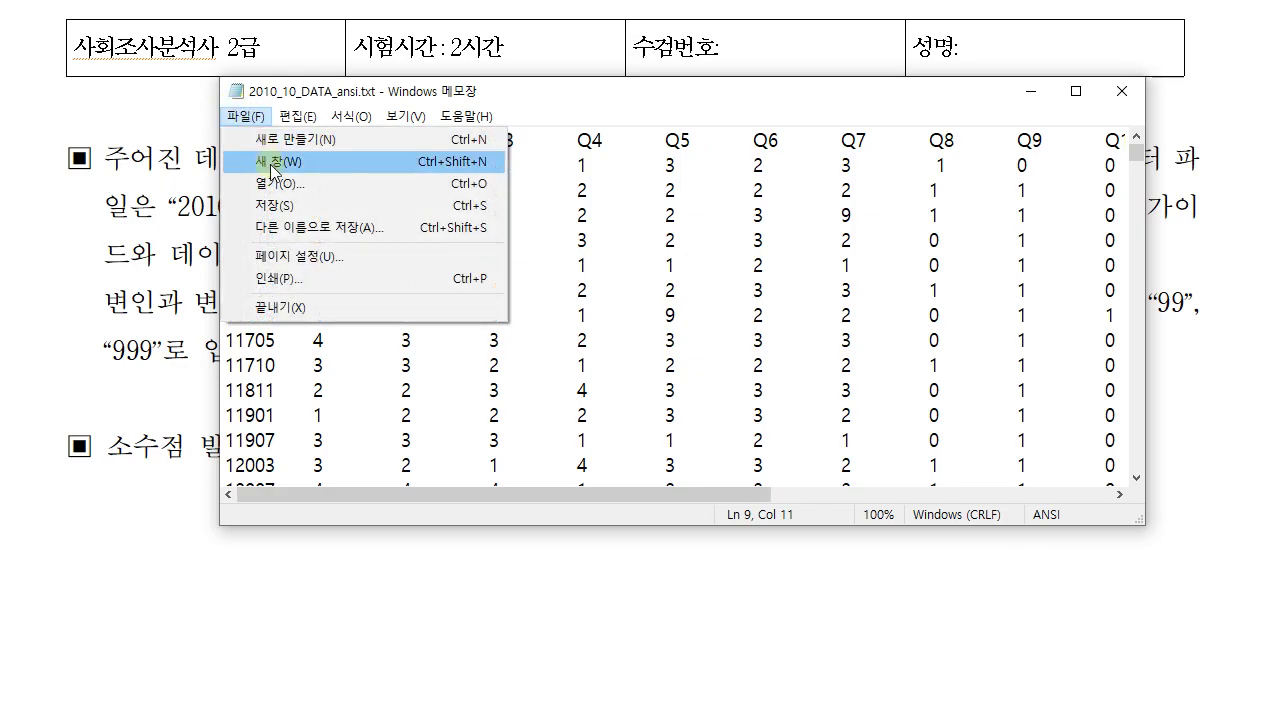
{"action": "left_click", "coordinate": [320, 228]}
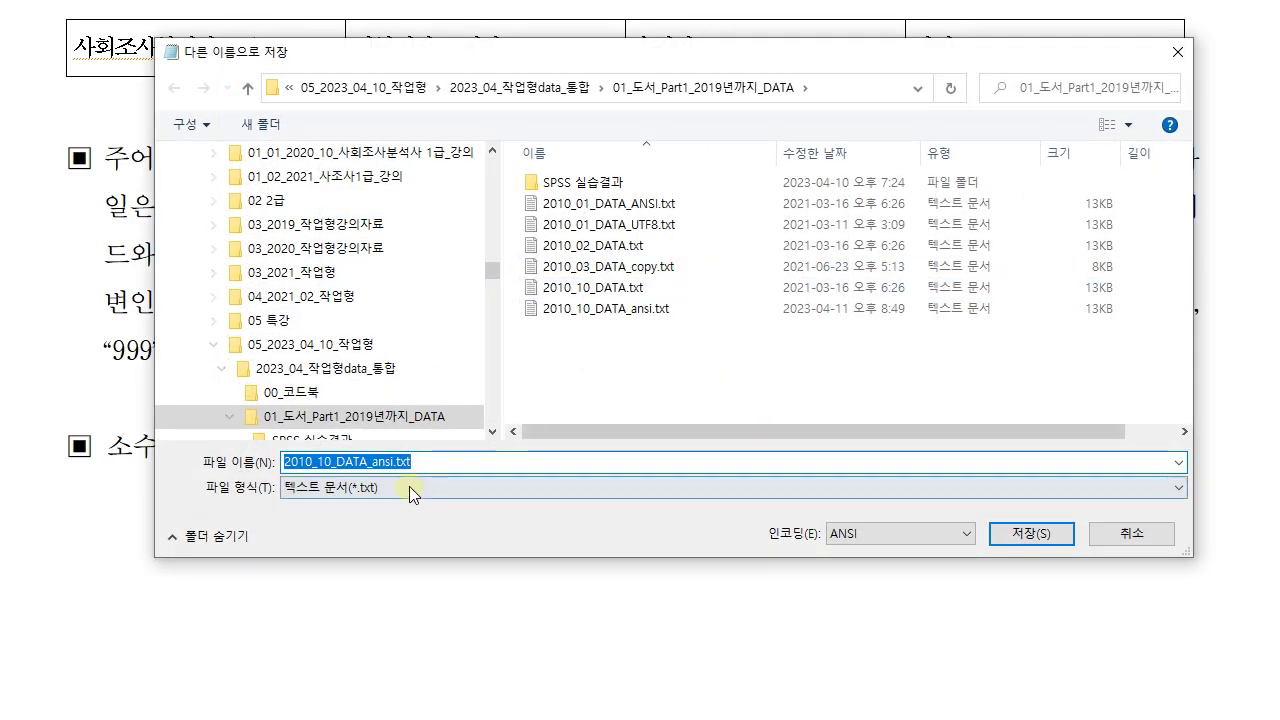
{"action": "left_click", "coordinate": [883, 532]}
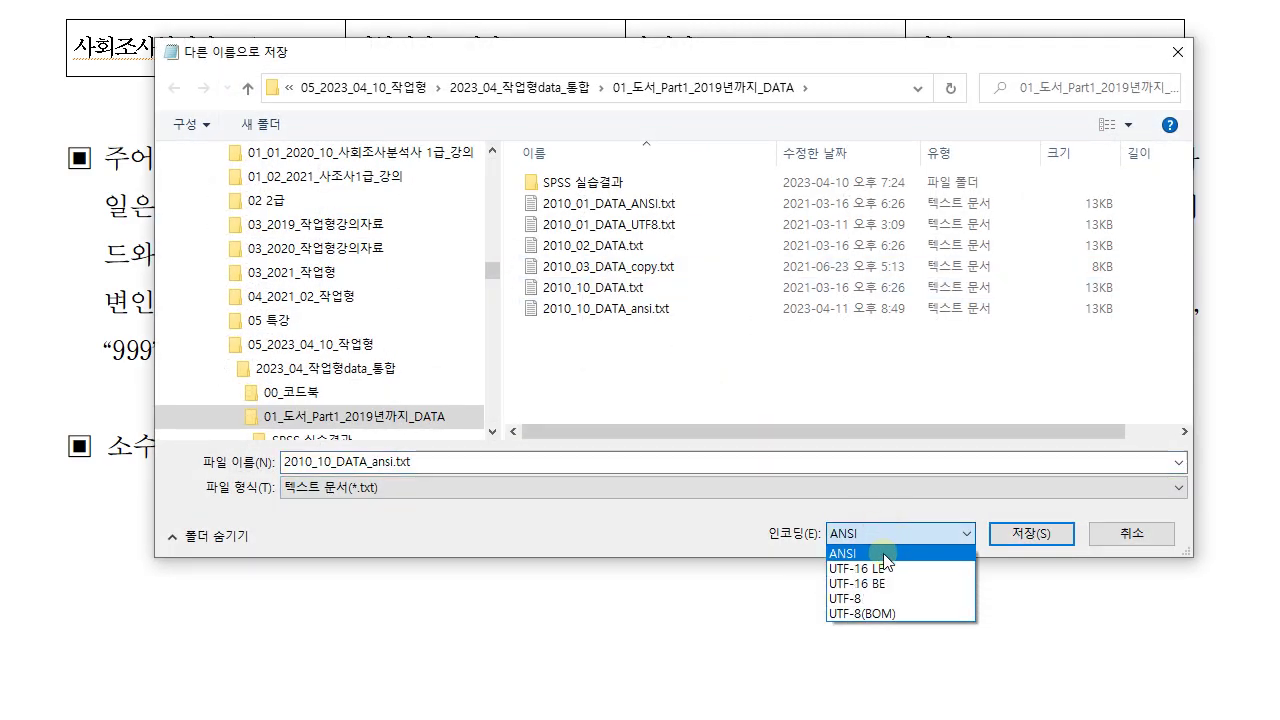
{"action": "left_click", "coordinate": [885, 532]}
{"action": "left_click", "coordinate": [397, 461]}
{"action": "left_click", "coordinate": [397, 461]}
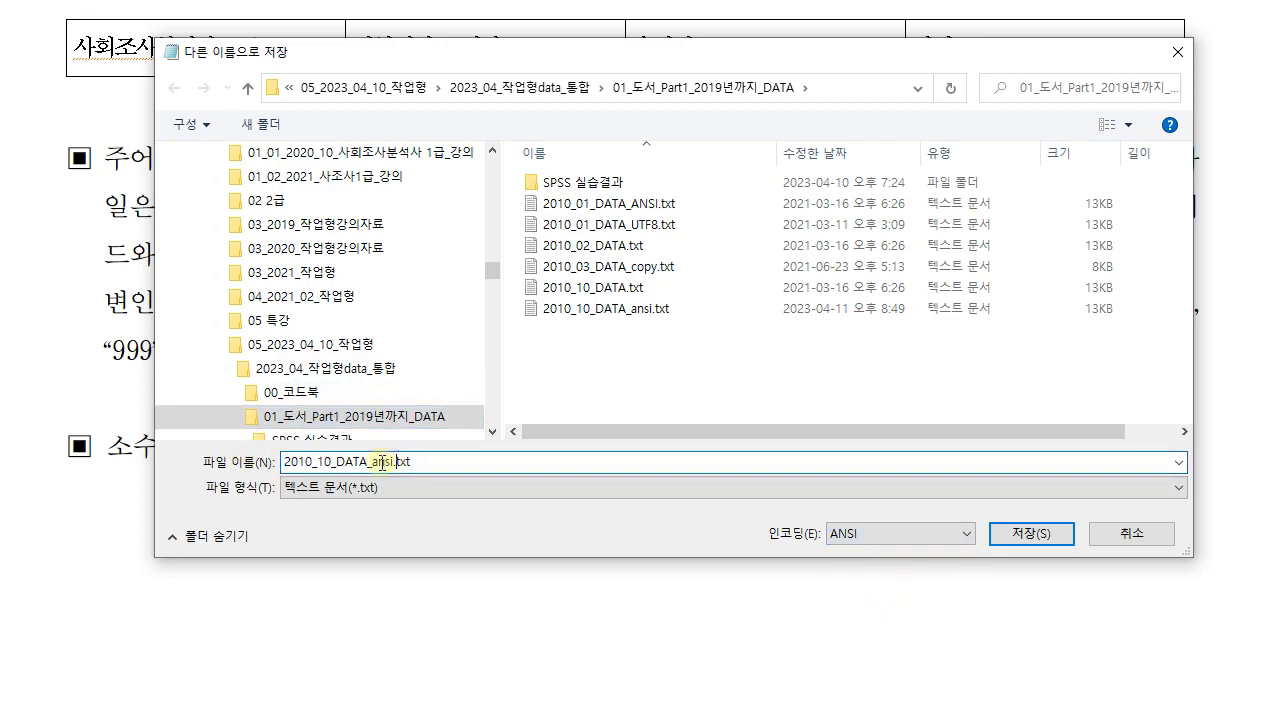
{"action": "left_click", "coordinate": [1014, 534]}
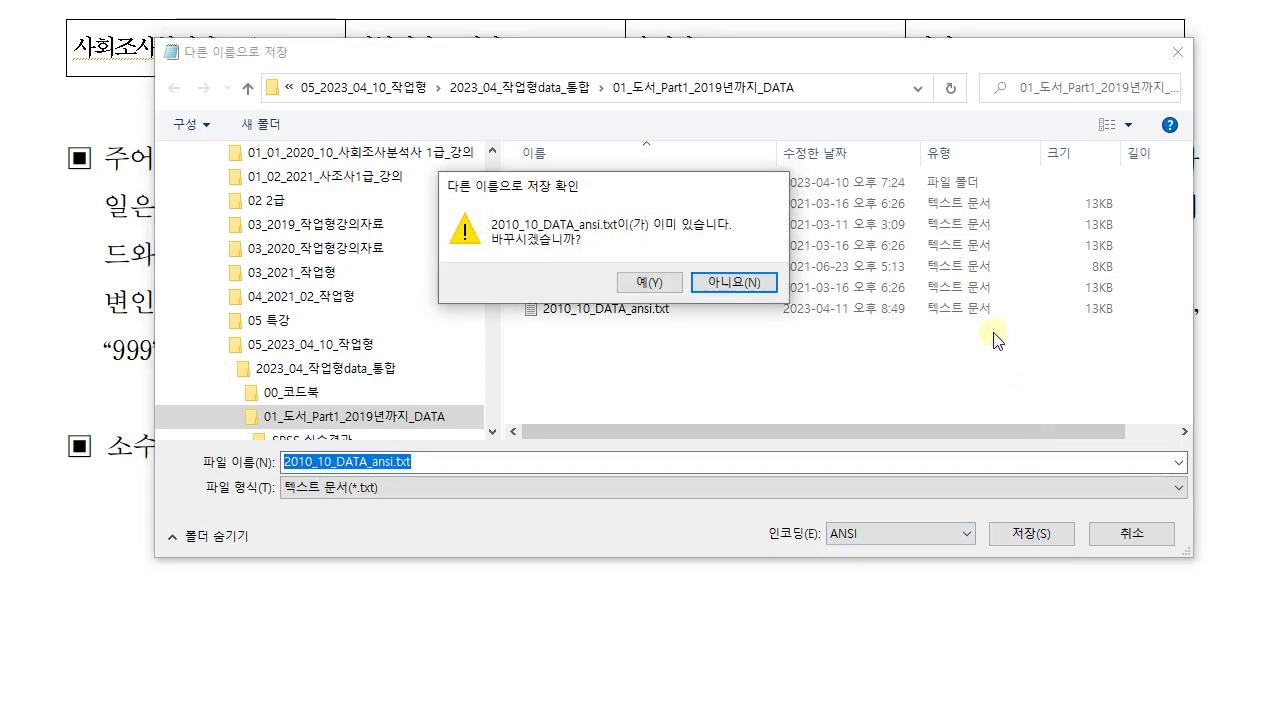
{"action": "left_click", "coordinate": [648, 282]}
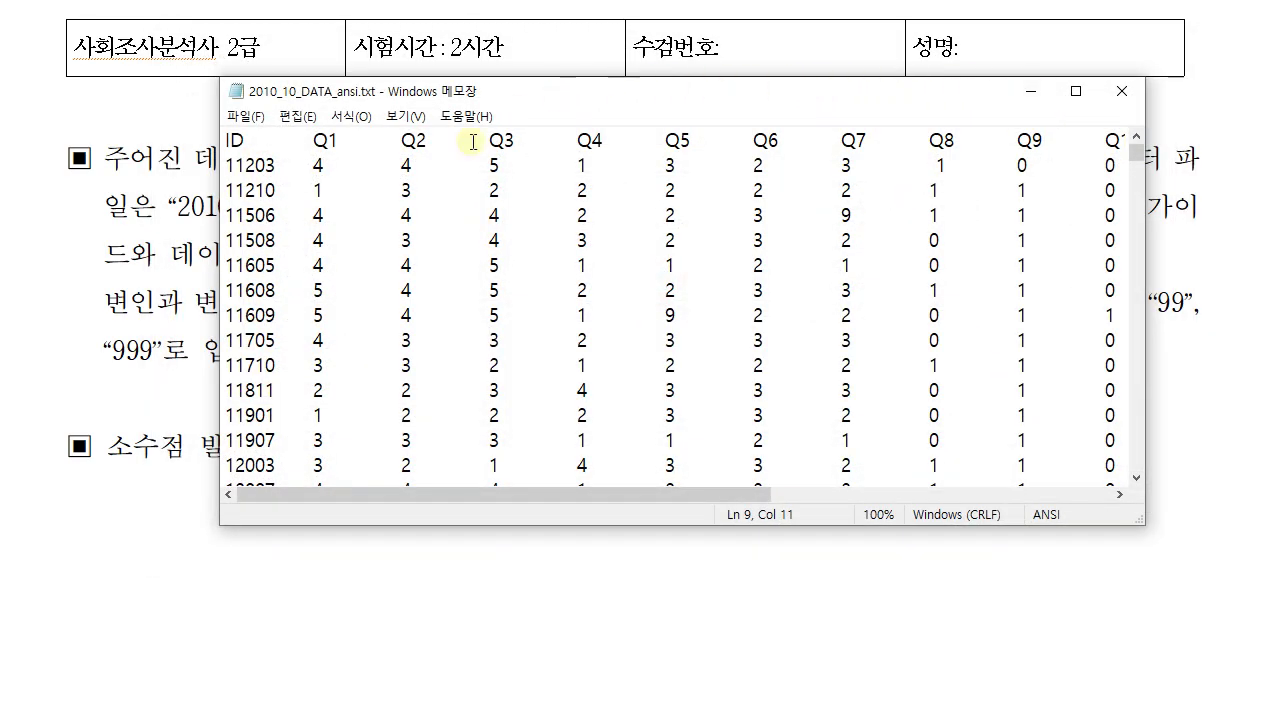
{"action": "left_click", "coordinate": [1122, 92]}
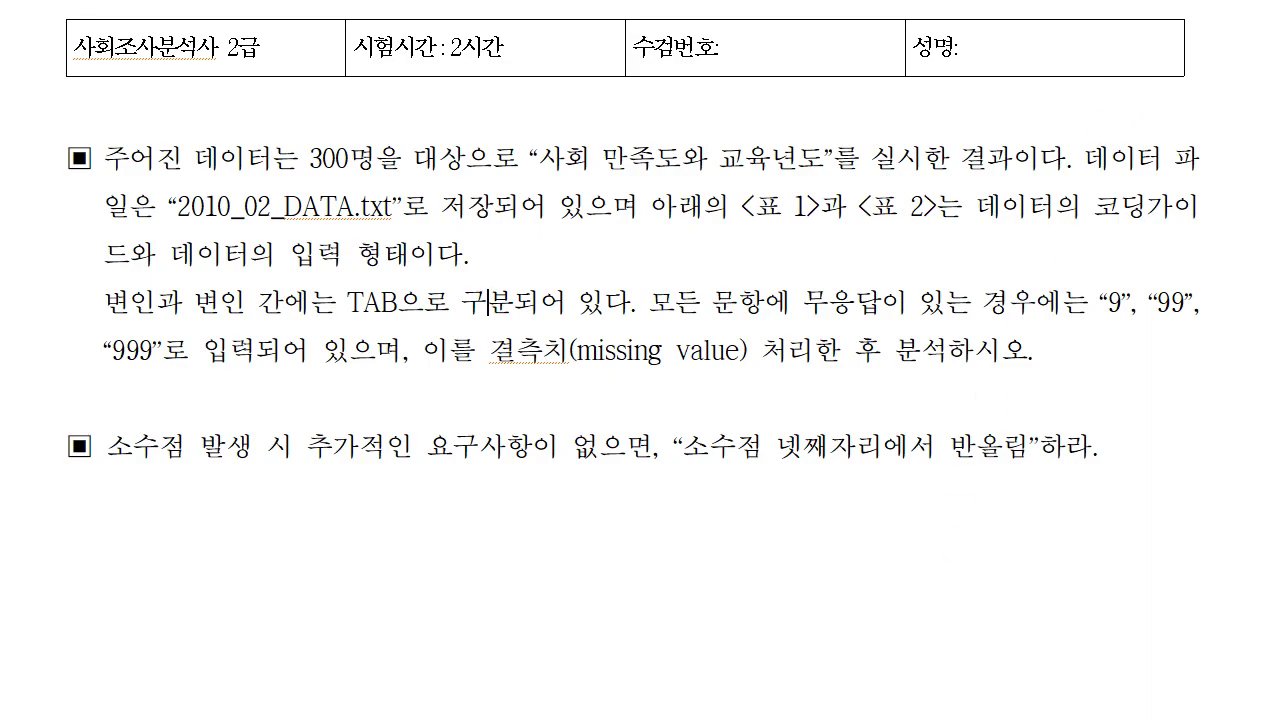
Switch to SPSS Statistics, check the character encoding in the language options, and dismiss the dialog and the Data Editor window.
{"action": "key", "text": "alt+Tab"}
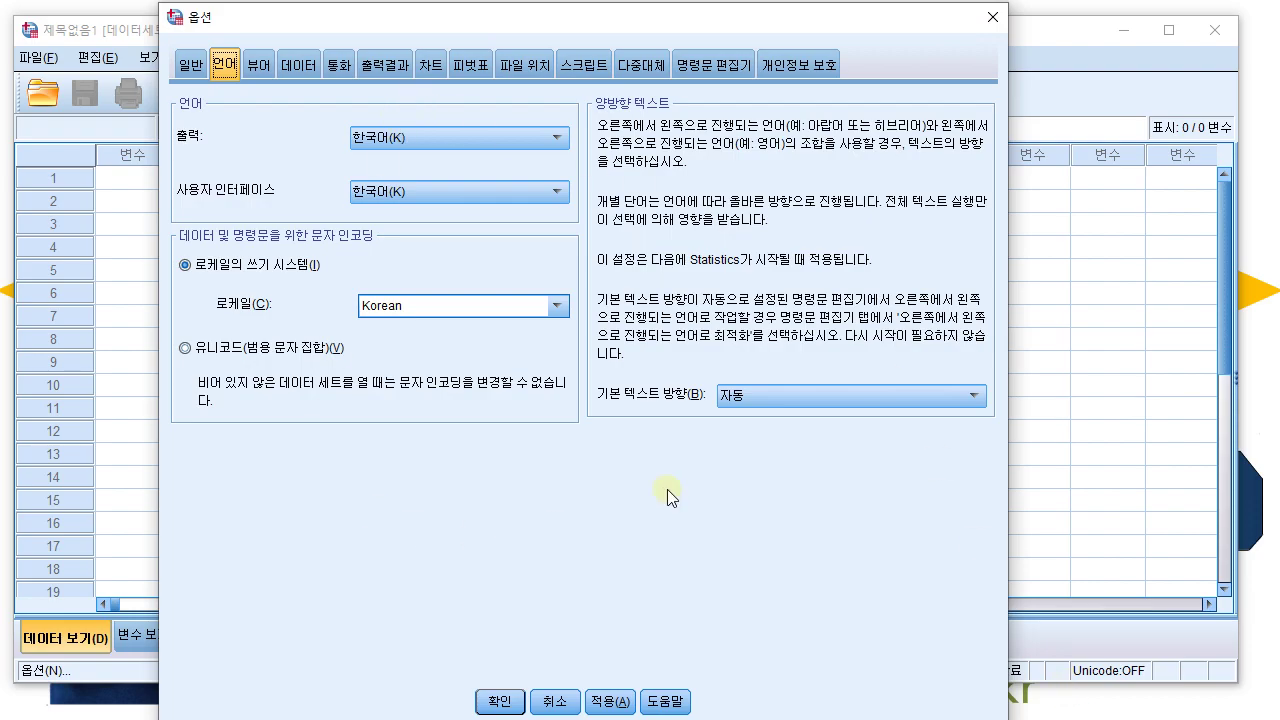
{"action": "left_click", "coordinate": [992, 17]}
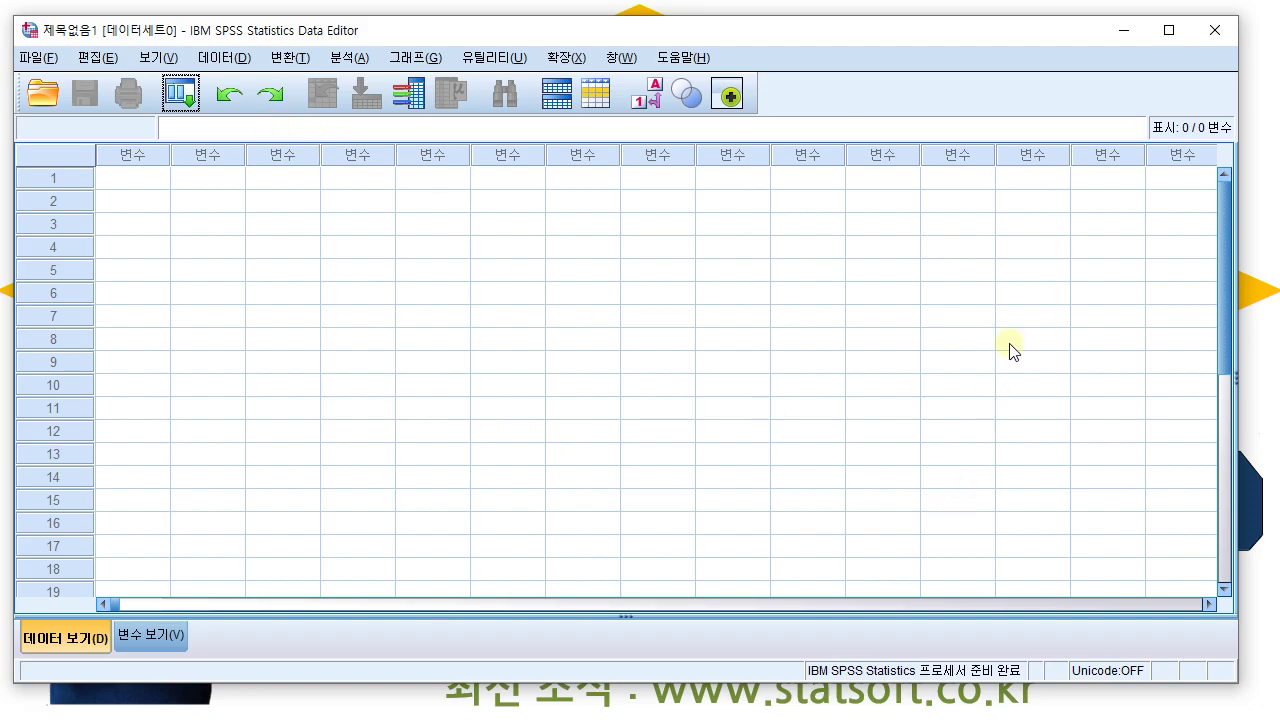
{"action": "left_click", "coordinate": [1127, 28]}
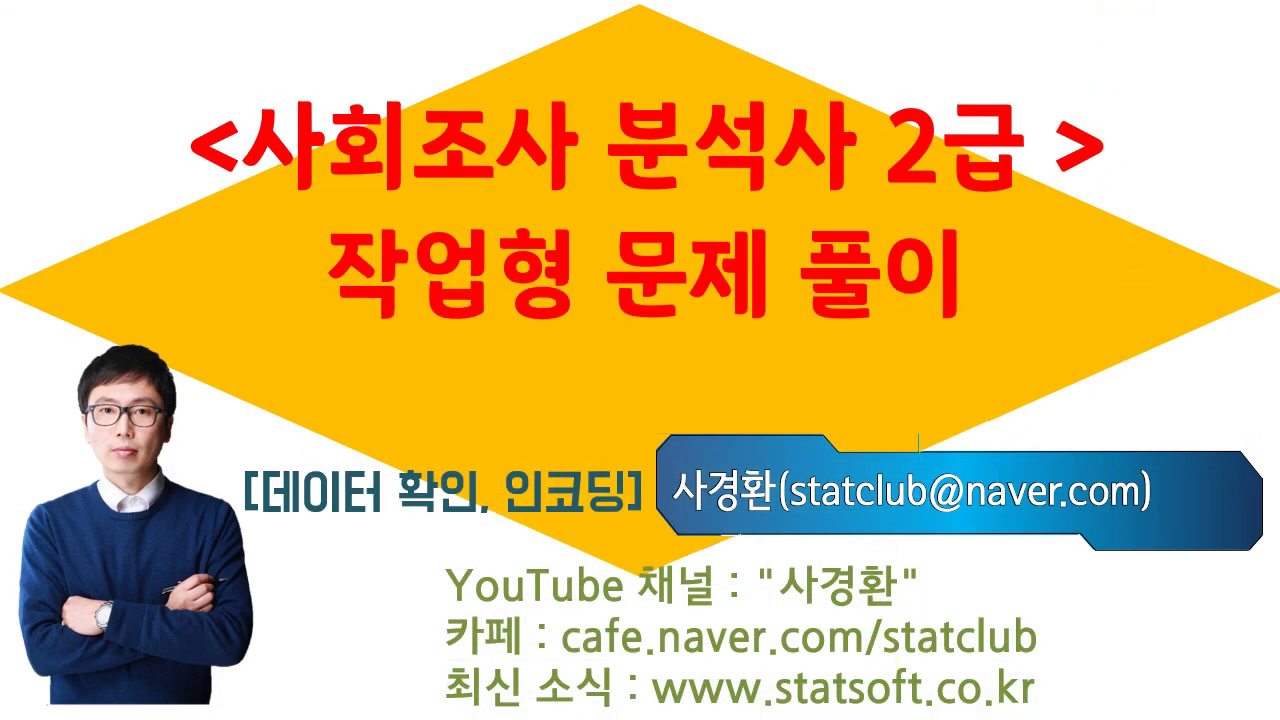
Switch to File Explorer and open the 01_도서_Part1_2019년까지_DATA folder inside 2023_04_작업형data_통합.
{"action": "key", "text": "alt+Tab"}
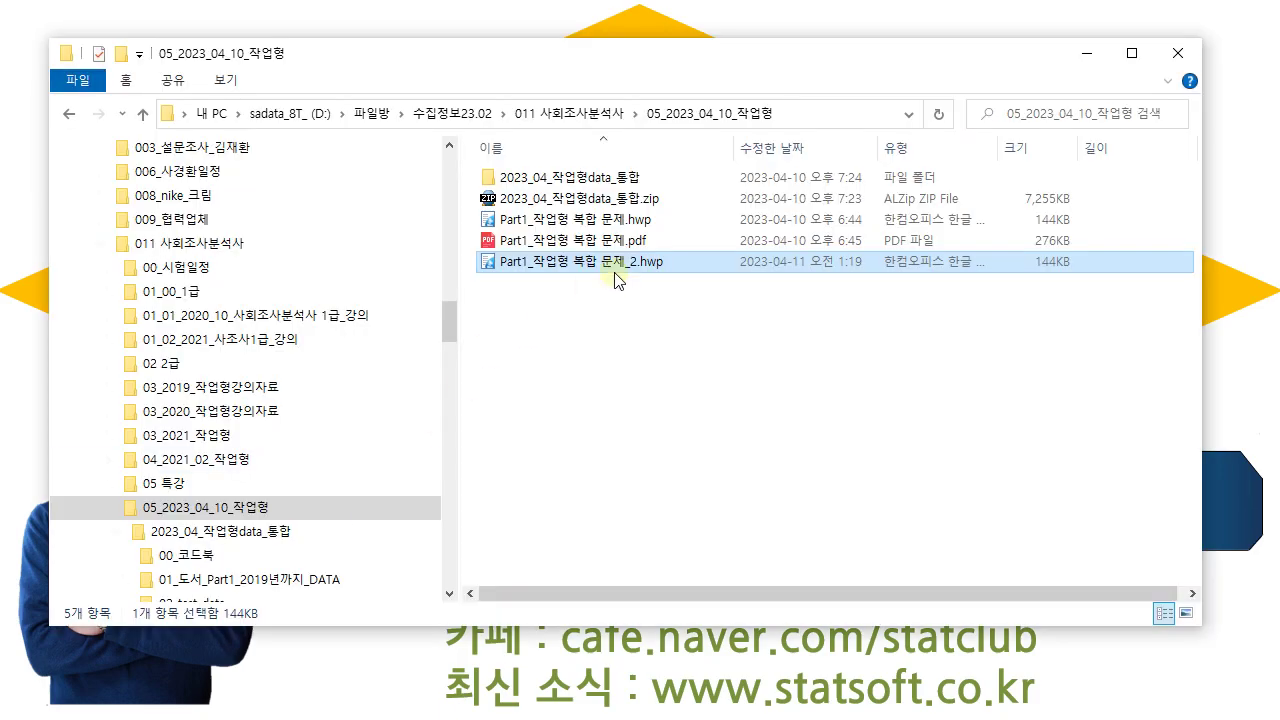
{"action": "double_click", "coordinate": [600, 177]}
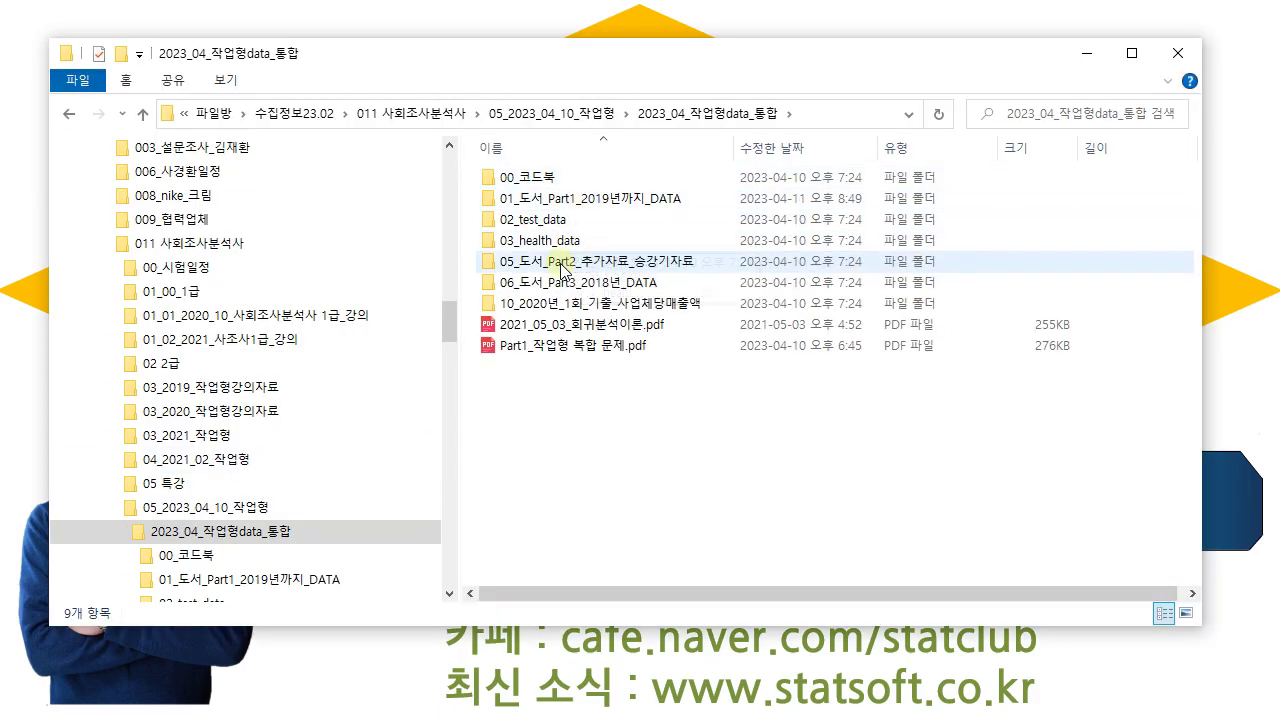
{"action": "double_click", "coordinate": [594, 199]}
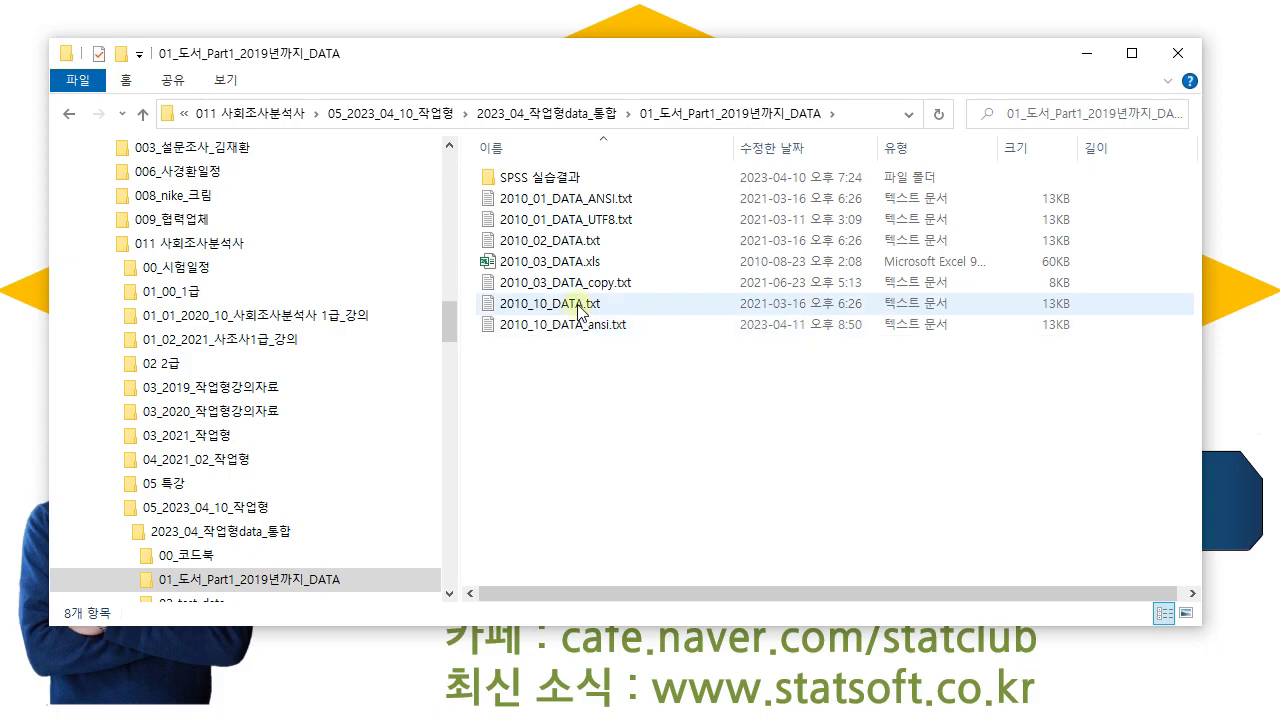
Open 2010_10_DATA.txt and examine the header row and the tab spacing between the ID and question columns.
{"action": "left_click", "coordinate": [580, 305]}
{"action": "double_click", "coordinate": [580, 304]}
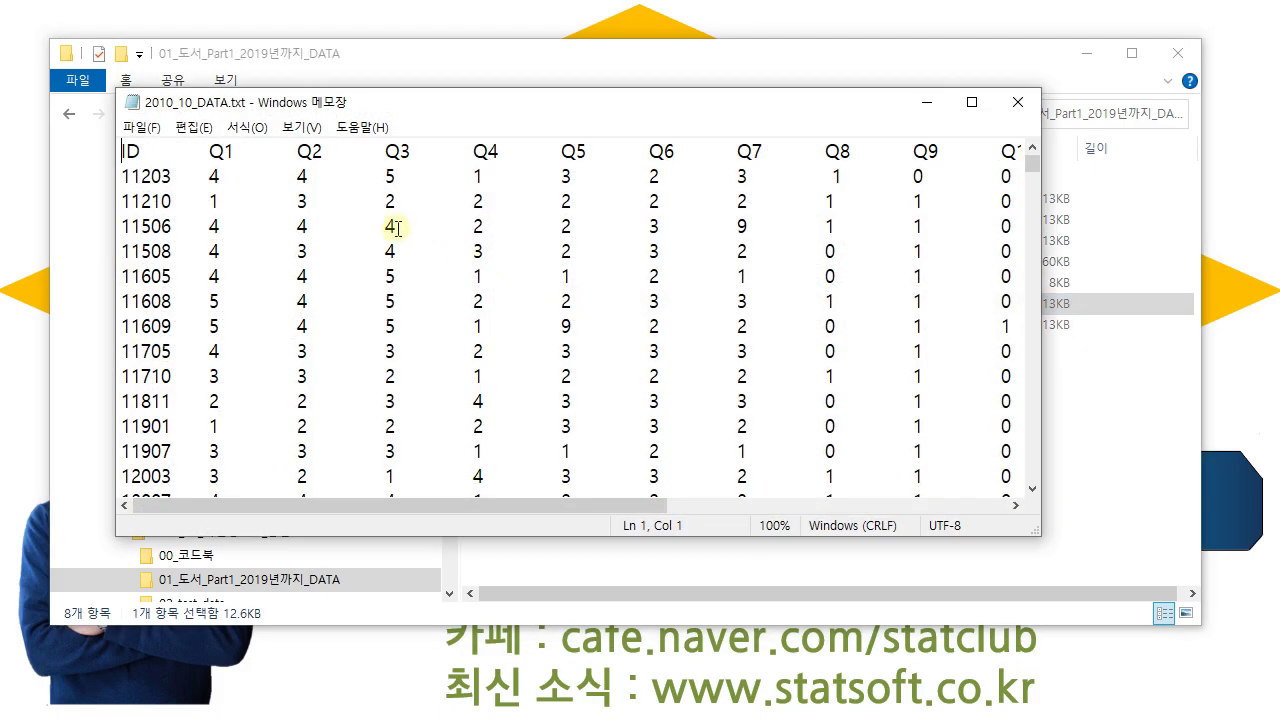
{"action": "left_click", "coordinate": [170, 150]}
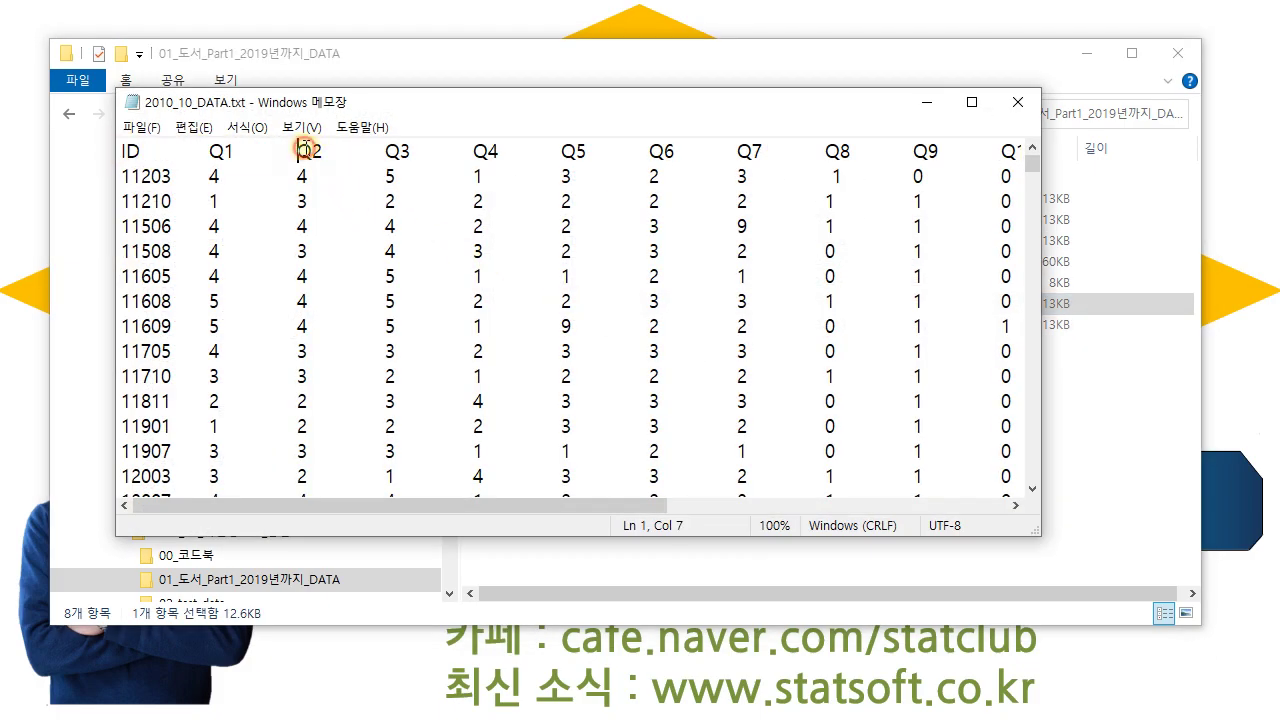
{"action": "left_click_drag", "start_coordinate": [147, 147], "coordinate": [213, 148]}
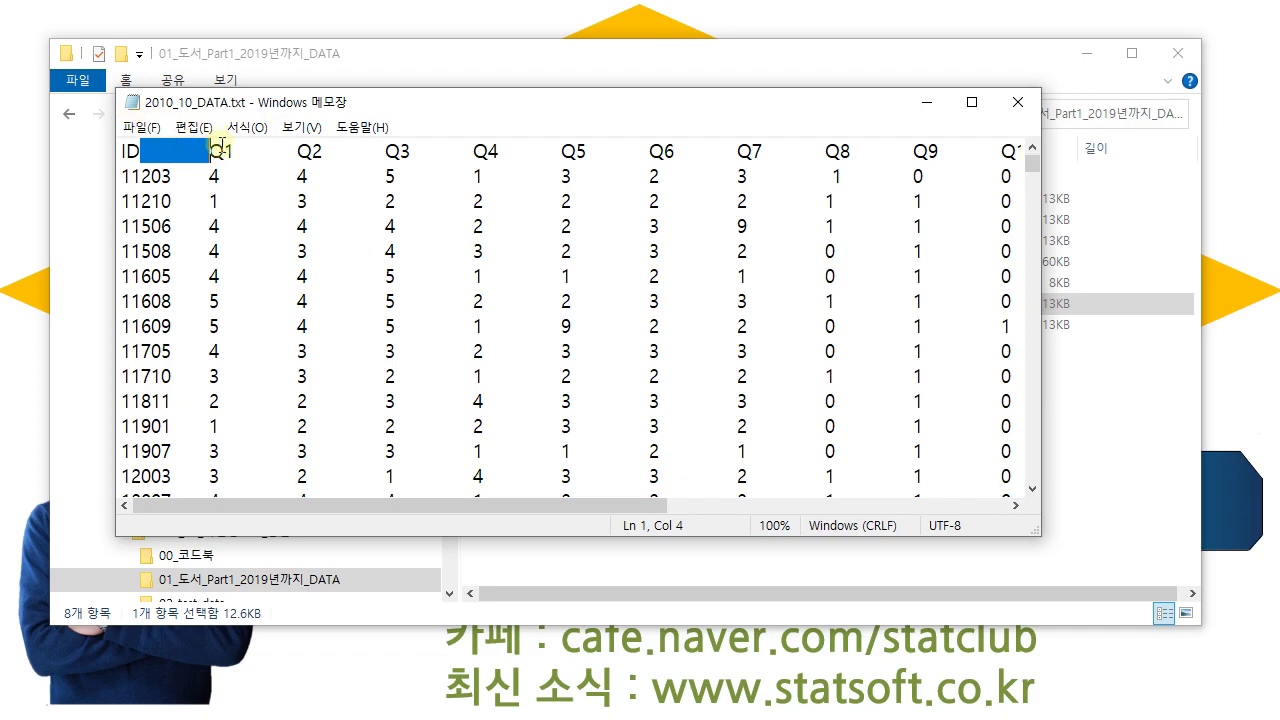
{"action": "left_click_drag", "start_coordinate": [606, 497], "coordinate": [316, 510]}
{"action": "left_click", "coordinate": [351, 249]}
{"action": "scroll", "coordinate": [354, 249], "scroll_direction": "up", "scroll_amount": 2}
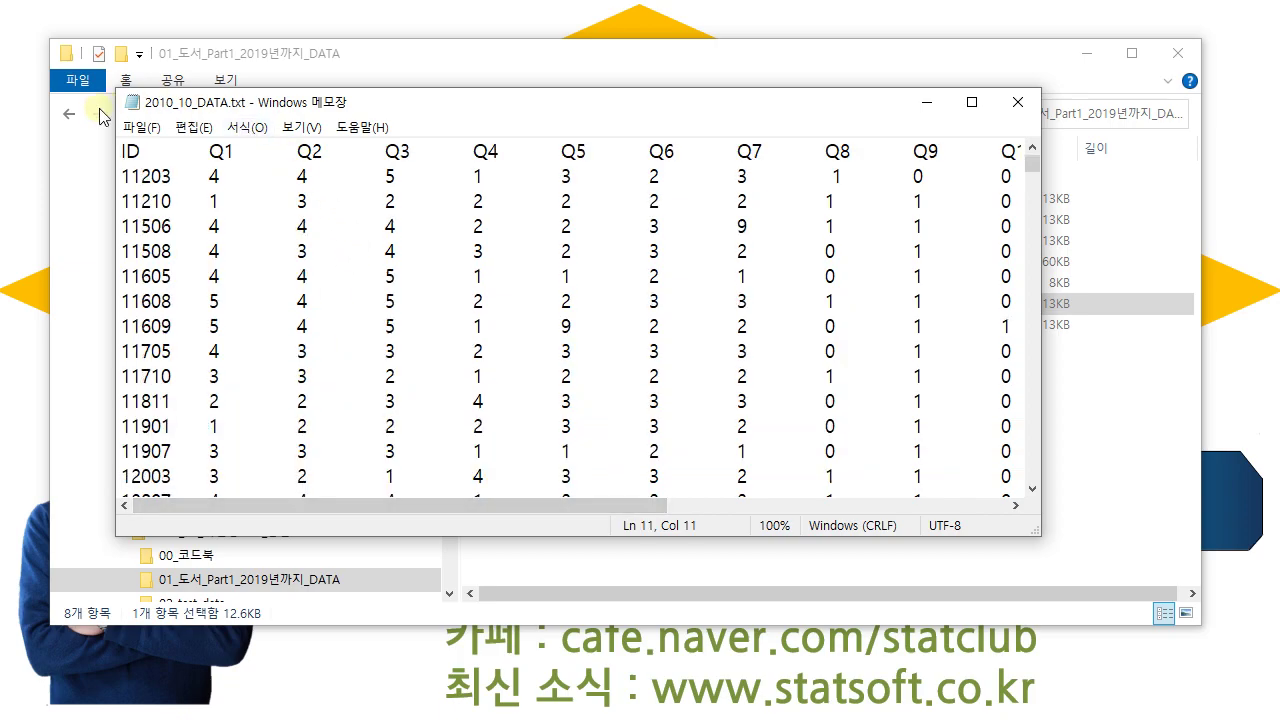
Choose ANSI encoding for a Save As of 2010_10_DATA.txt, cancel the save, and close the folder window and the text file.
{"action": "left_click", "coordinate": [141, 127]}
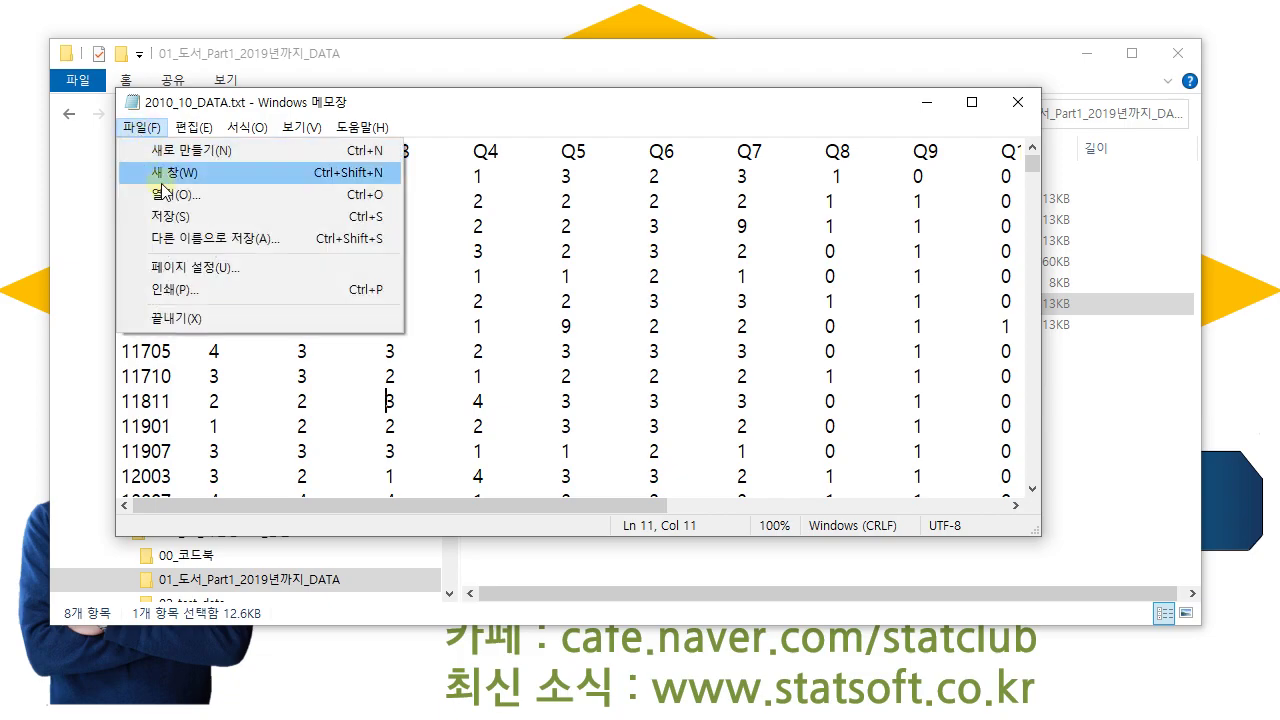
{"action": "left_click", "coordinate": [178, 240]}
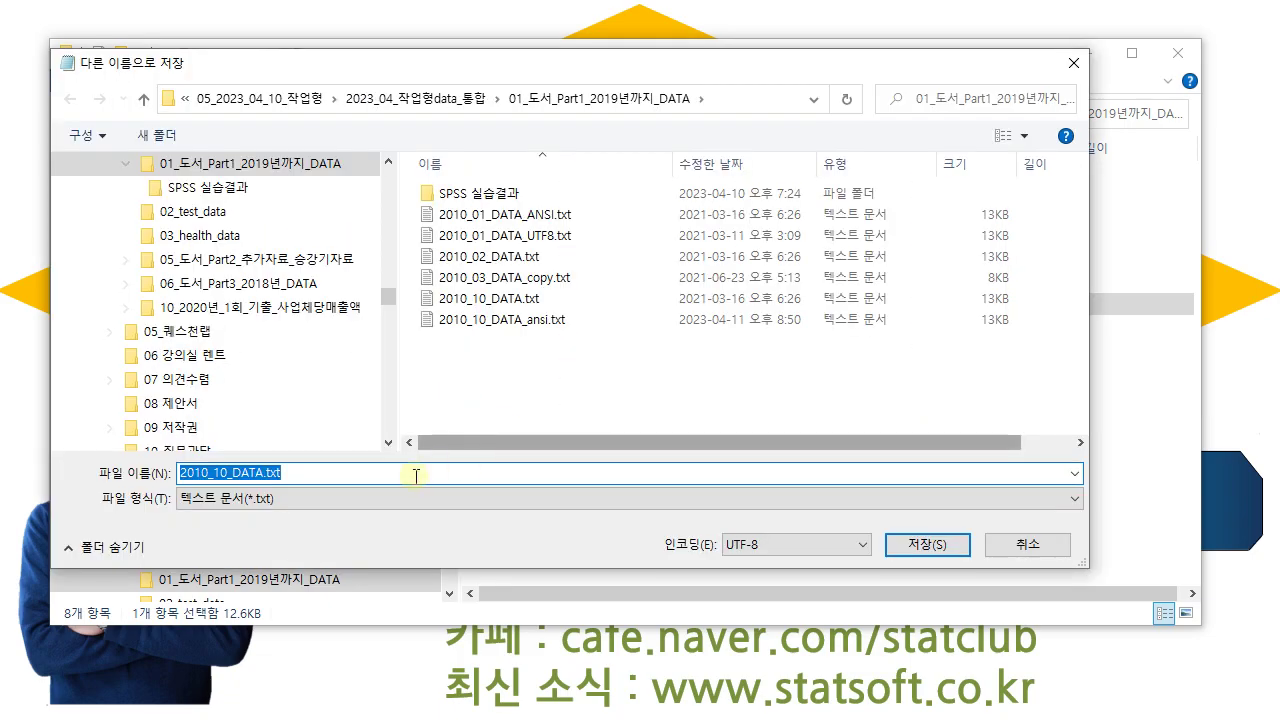
{"action": "left_click", "coordinate": [862, 546]}
{"action": "left_click", "coordinate": [745, 563]}
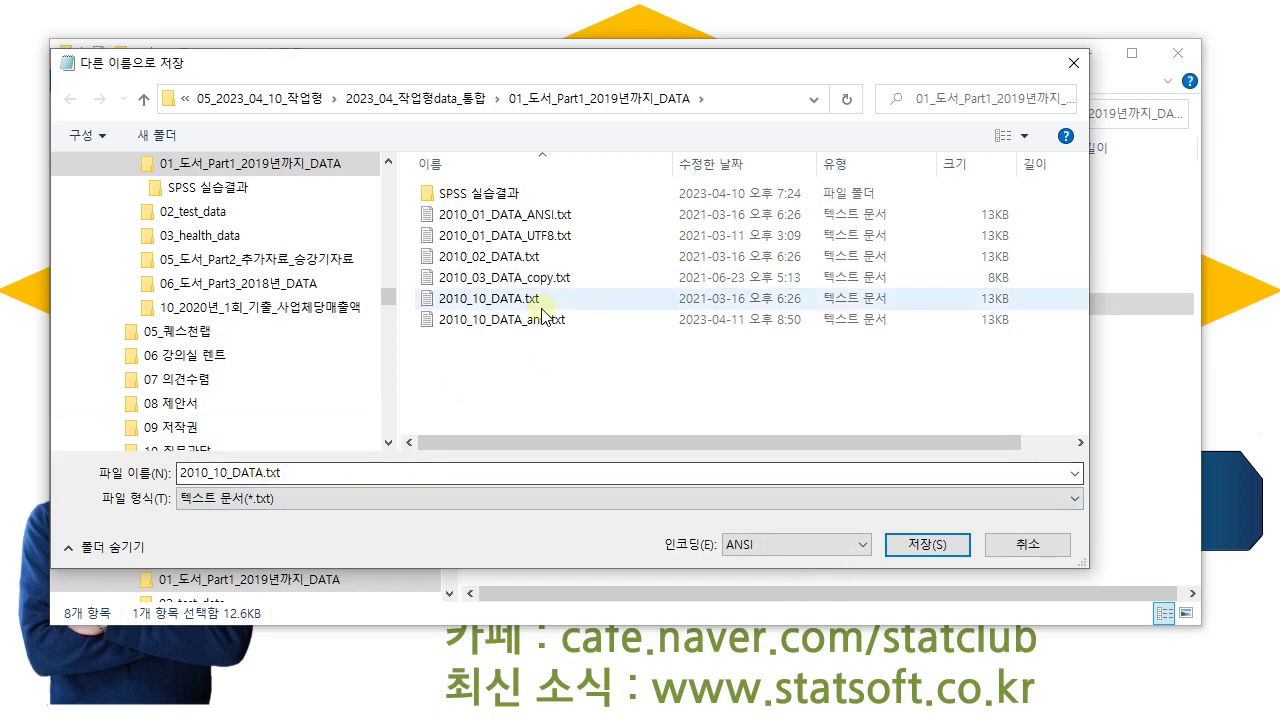
{"action": "left_click", "coordinate": [1027, 545]}
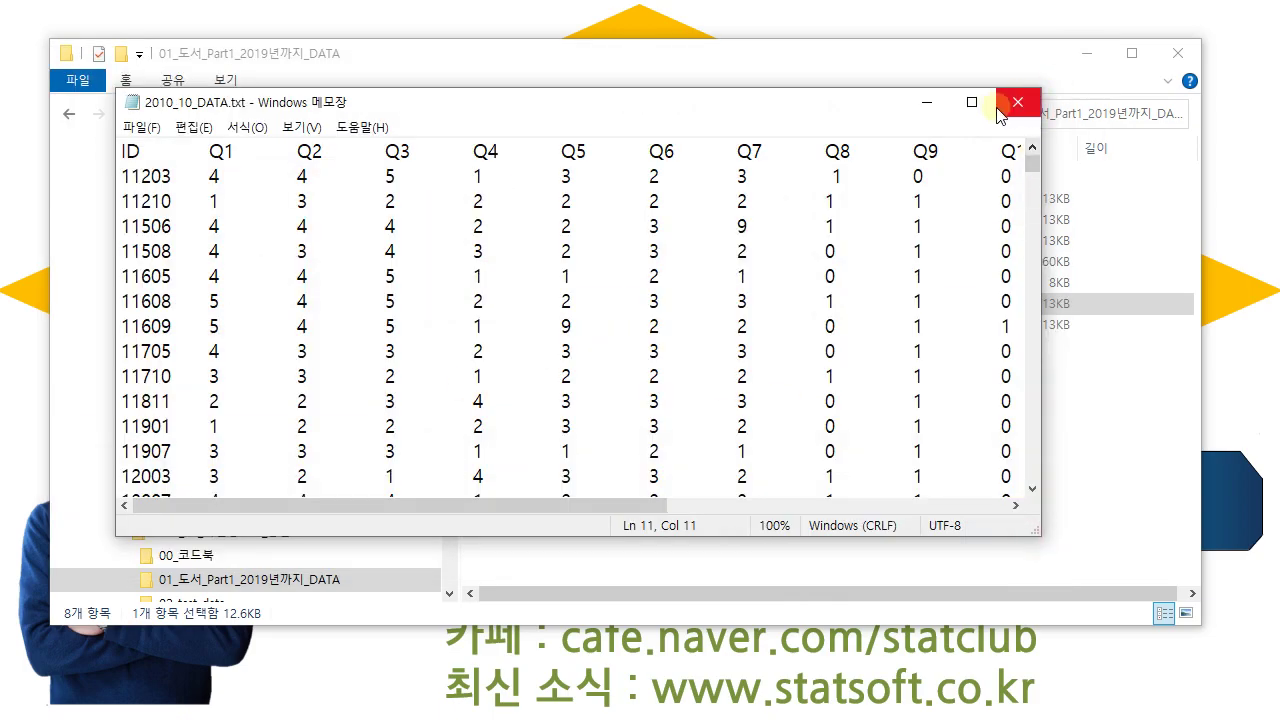
{"action": "left_click", "coordinate": [1176, 54]}
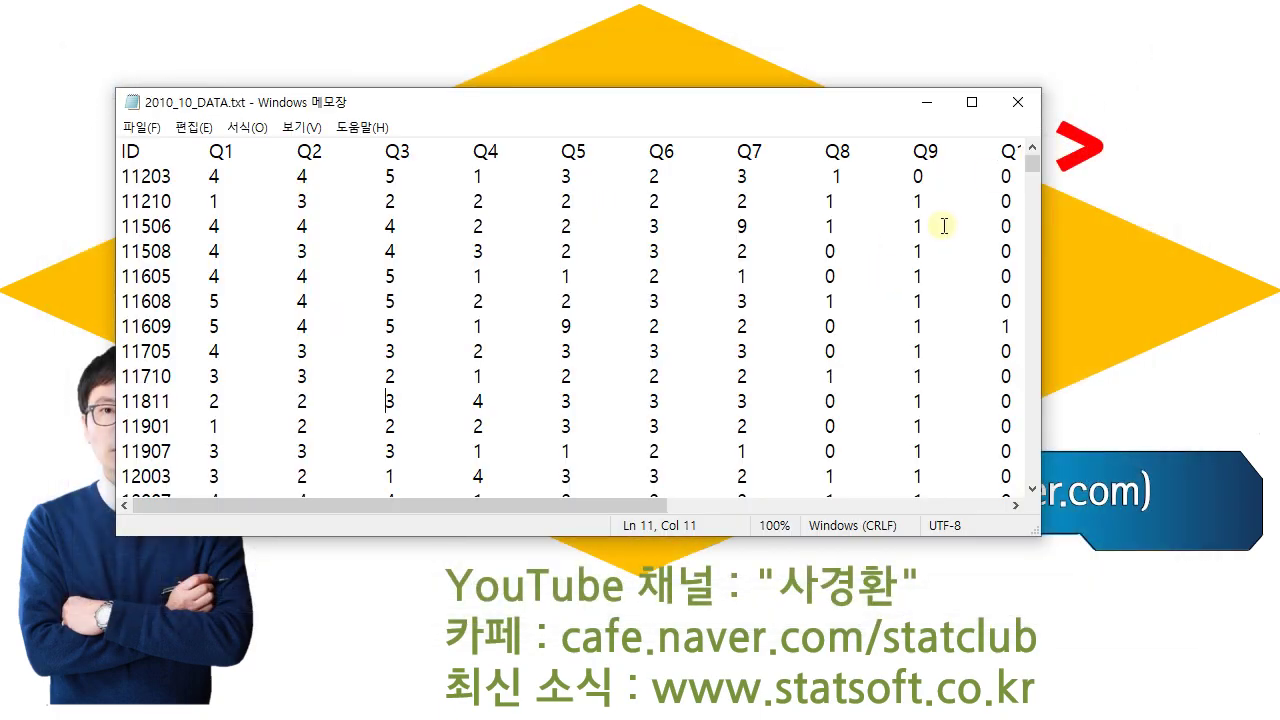
{"action": "left_click", "coordinate": [1018, 102]}
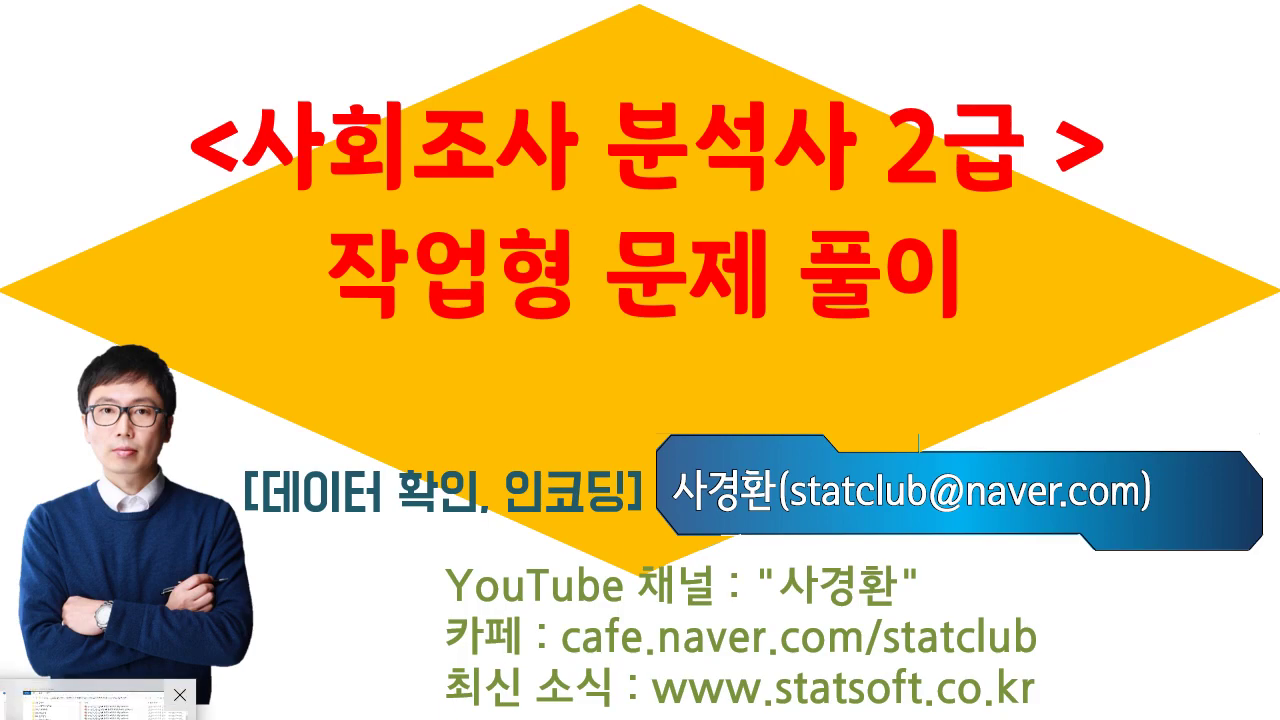
Switch to File Explorer and open 2019_01_16_01_승강기사고자료 - 복사본.txt from the 05_도서_Part2_추가자료_승강기자료 folder.
{"action": "left_click", "coordinate": [95, 700]}
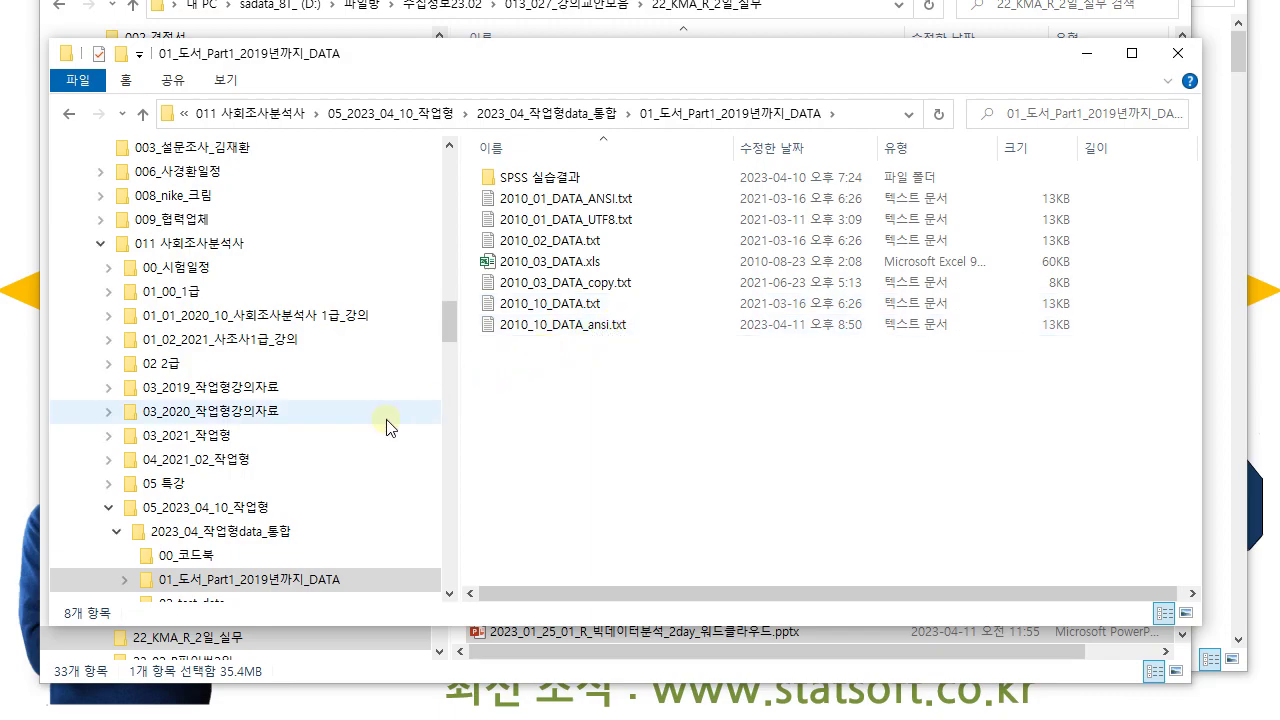
{"action": "scroll", "coordinate": [388, 427], "scroll_direction": "down", "scroll_amount": 2}
{"action": "scroll", "coordinate": [388, 427], "scroll_direction": "down", "scroll_amount": 2}
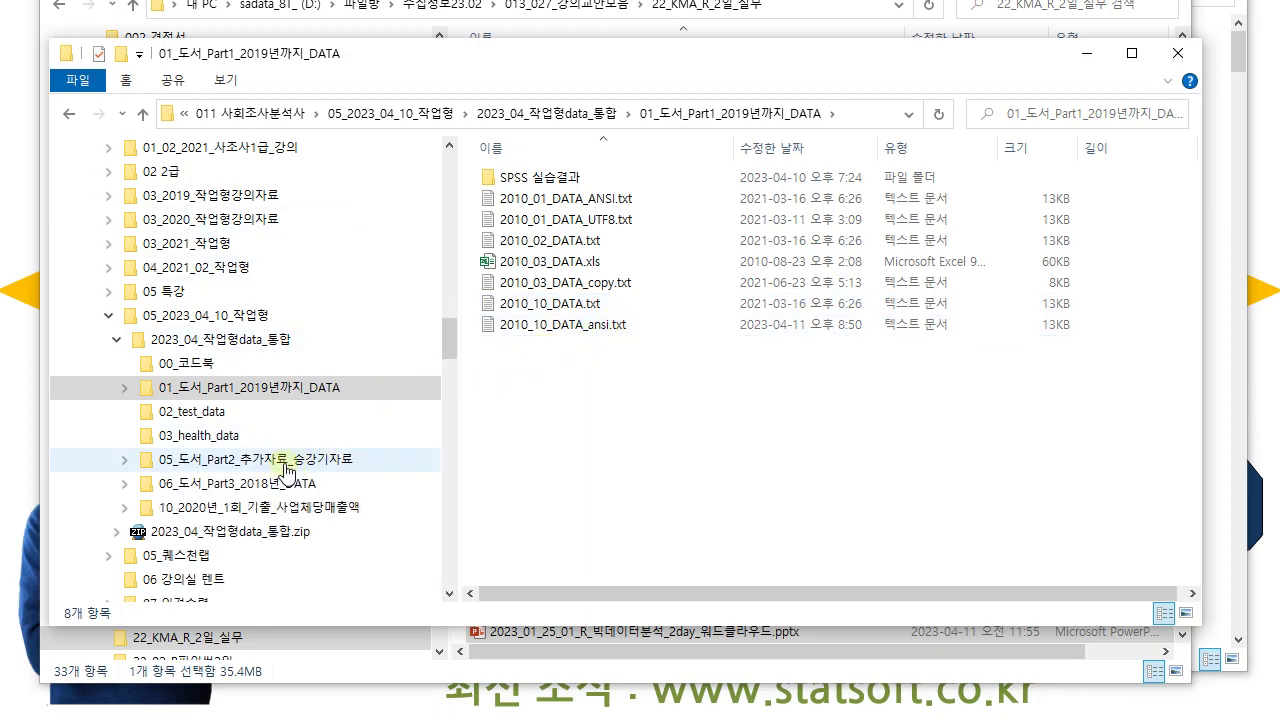
{"action": "left_click", "coordinate": [286, 466]}
{"action": "left_click_drag", "start_coordinate": [621, 195], "coordinate": [676, 318]}
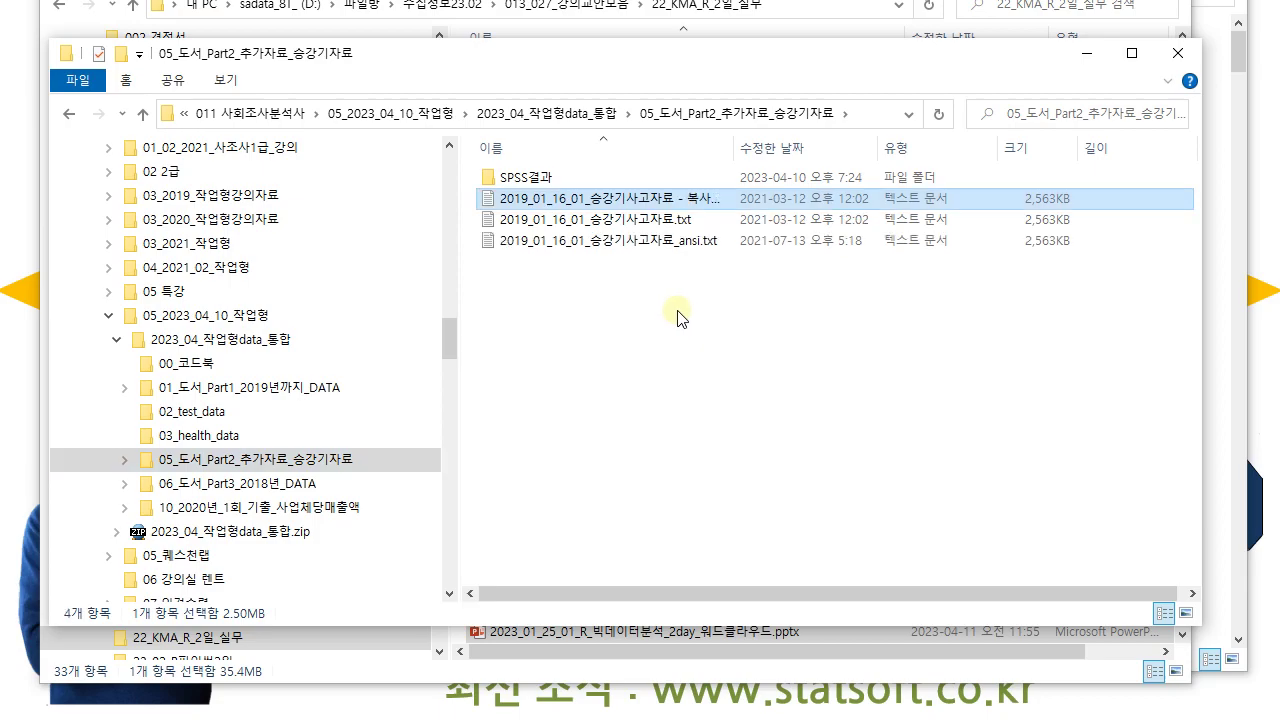
{"action": "double_click", "coordinate": [662, 196]}
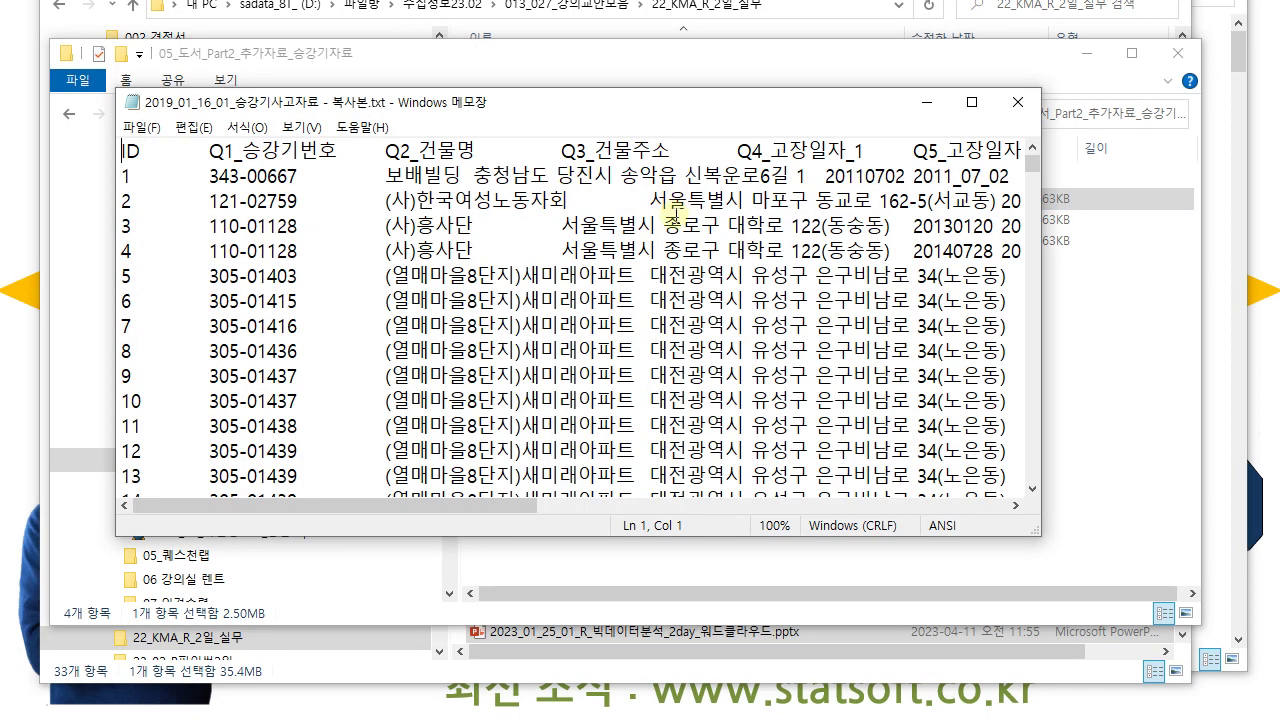
Check the encoding choices for saving the elevator accident file under another name, keep ANSI selected, and cancel the save.
{"action": "left_click", "coordinate": [140, 128]}
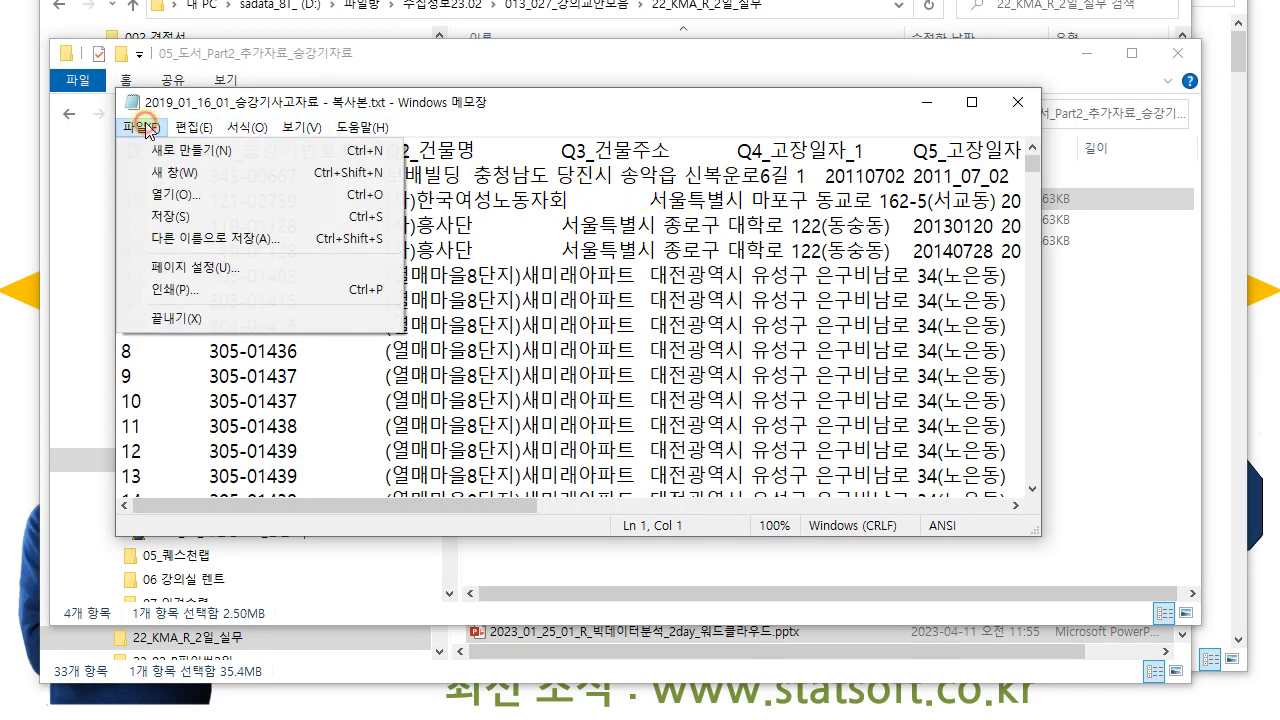
{"action": "left_click", "coordinate": [197, 239]}
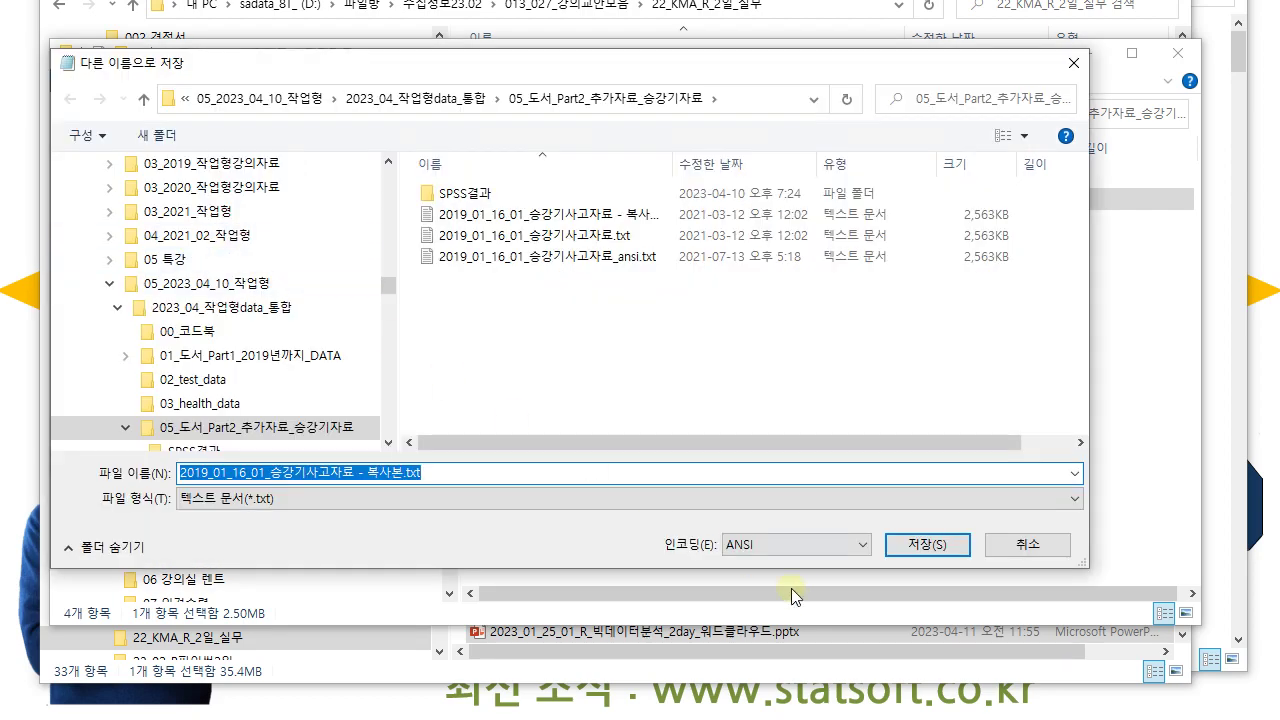
{"action": "left_click", "coordinate": [856, 543]}
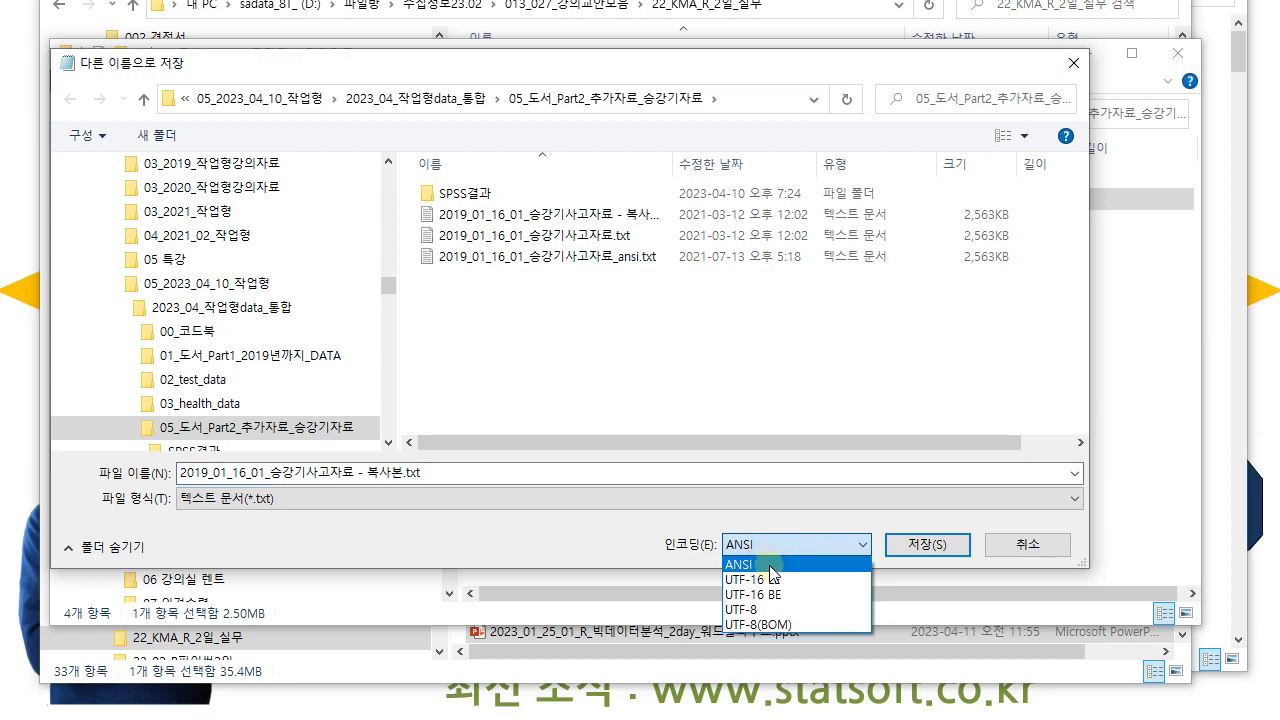
{"action": "left_click", "coordinate": [771, 565]}
{"action": "left_click", "coordinate": [348, 470]}
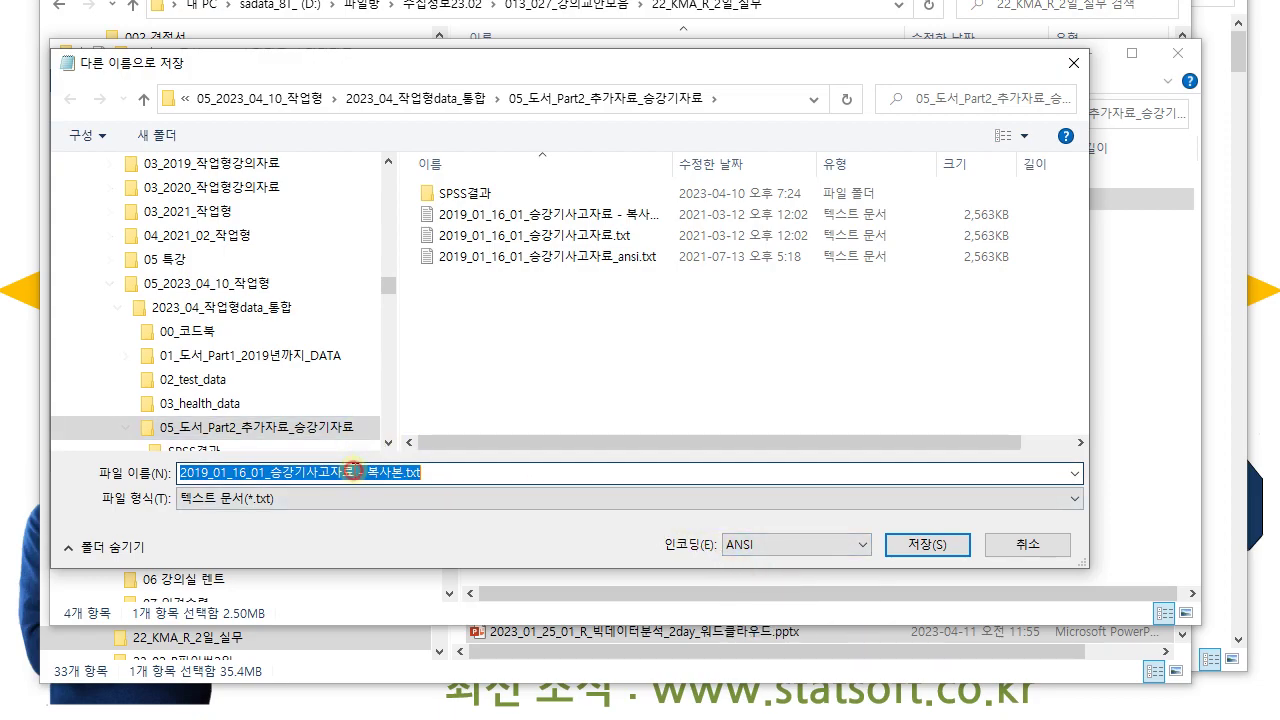
{"action": "left_click", "coordinate": [1028, 543]}
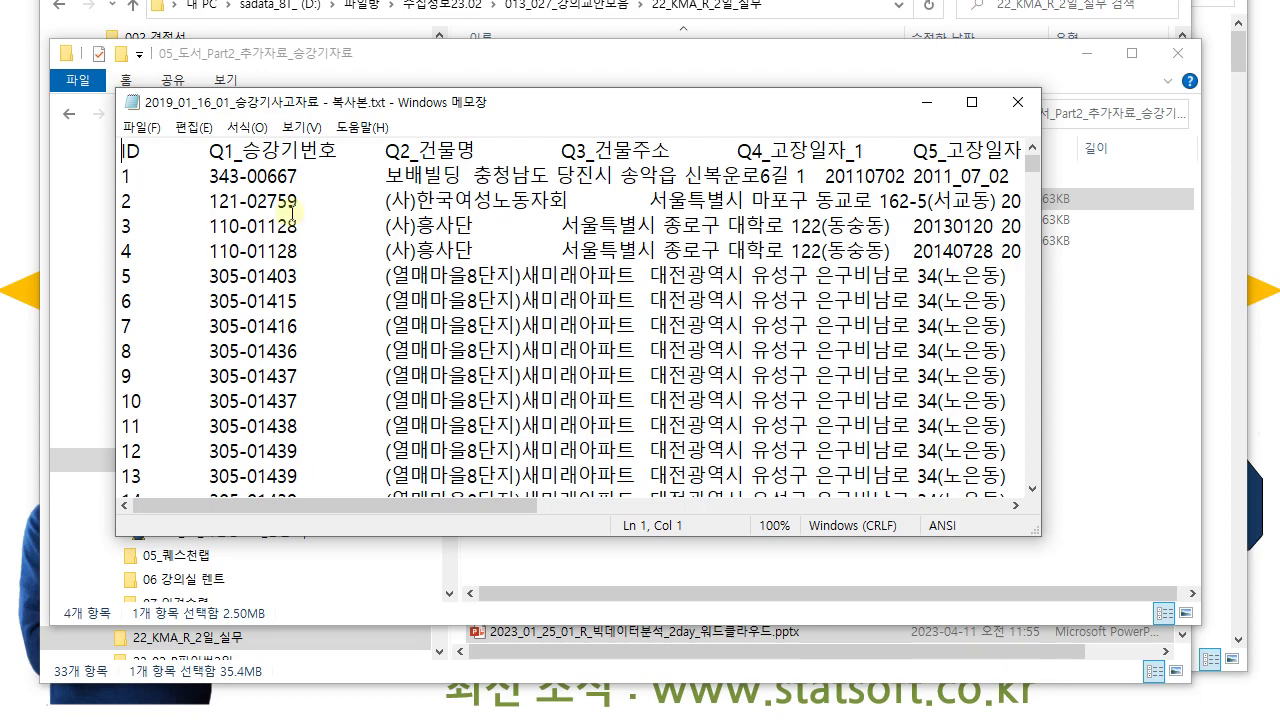
Examine how the ID, Q1 and Q2 headings line up with the first record in the elevator accident file.
{"action": "left_click_drag", "start_coordinate": [130, 150], "coordinate": [360, 152]}
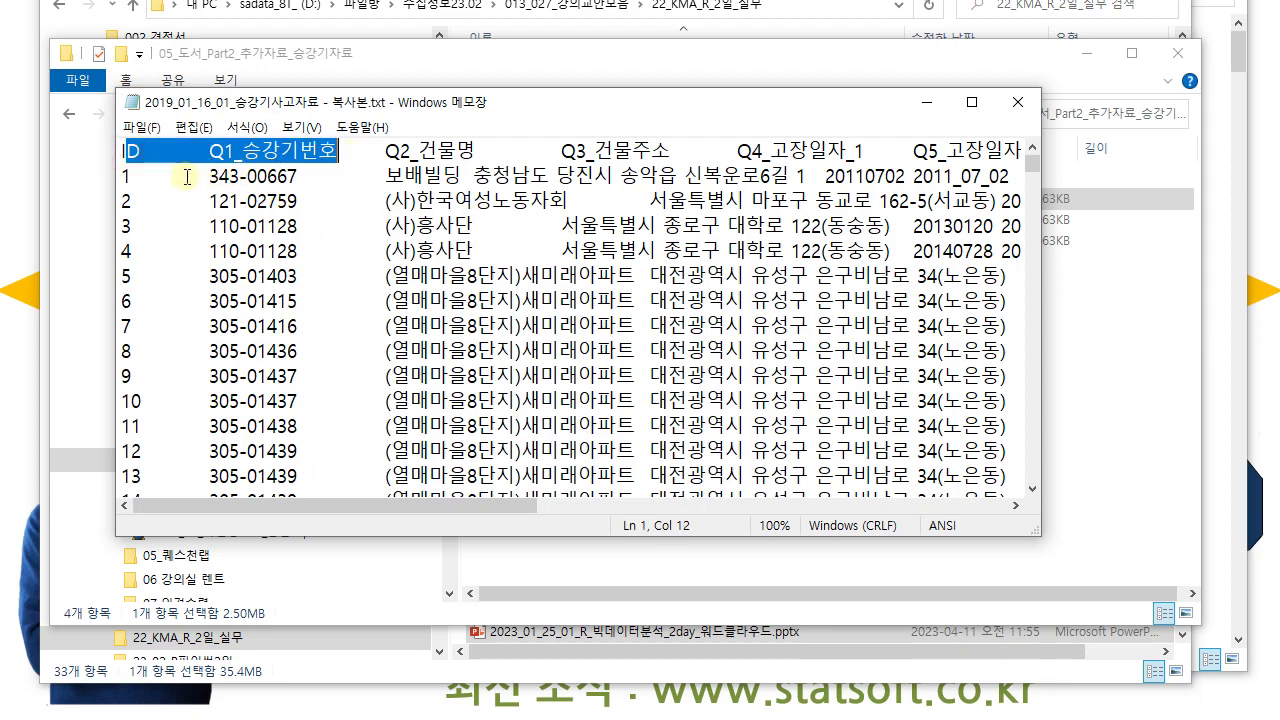
{"action": "left_click", "coordinate": [140, 177]}
{"action": "left_click", "coordinate": [243, 177]}
{"action": "left_click", "coordinate": [388, 177]}
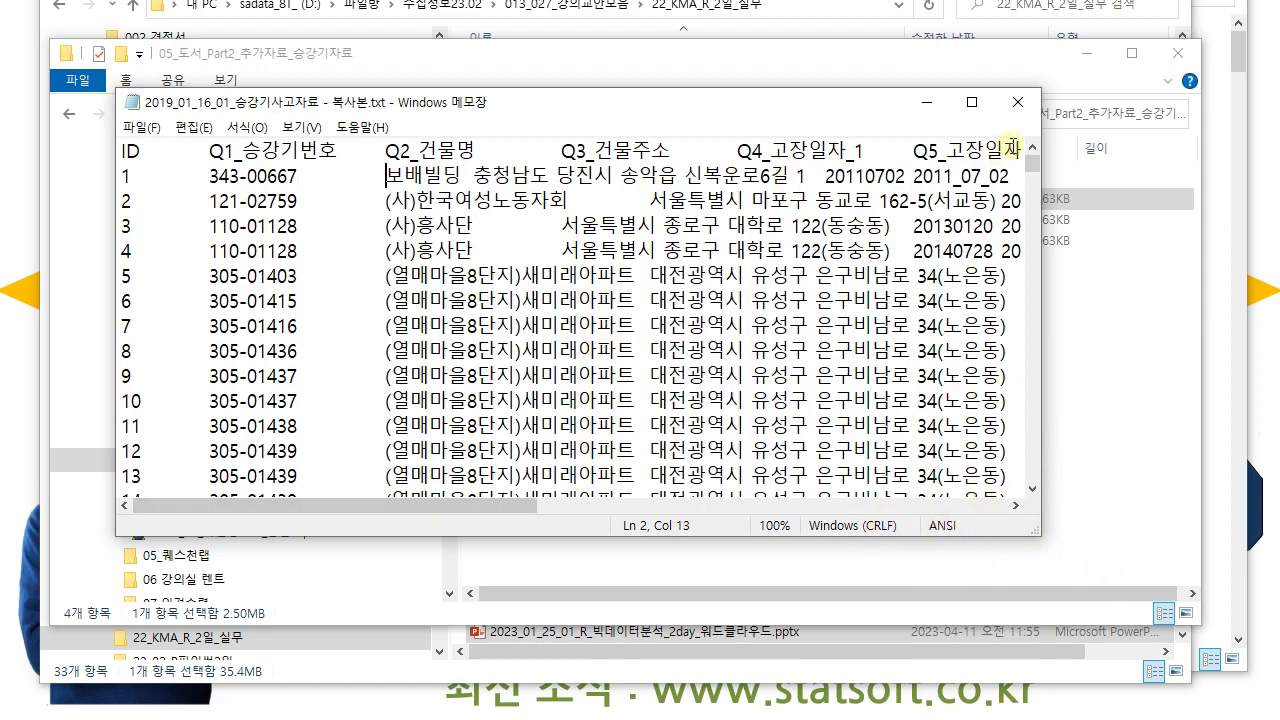
Close the elevator accident text file and delete 2019_01_16_01_승강기사고자료 - 복사본.txt from the folder.
{"action": "left_click", "coordinate": [1018, 103]}
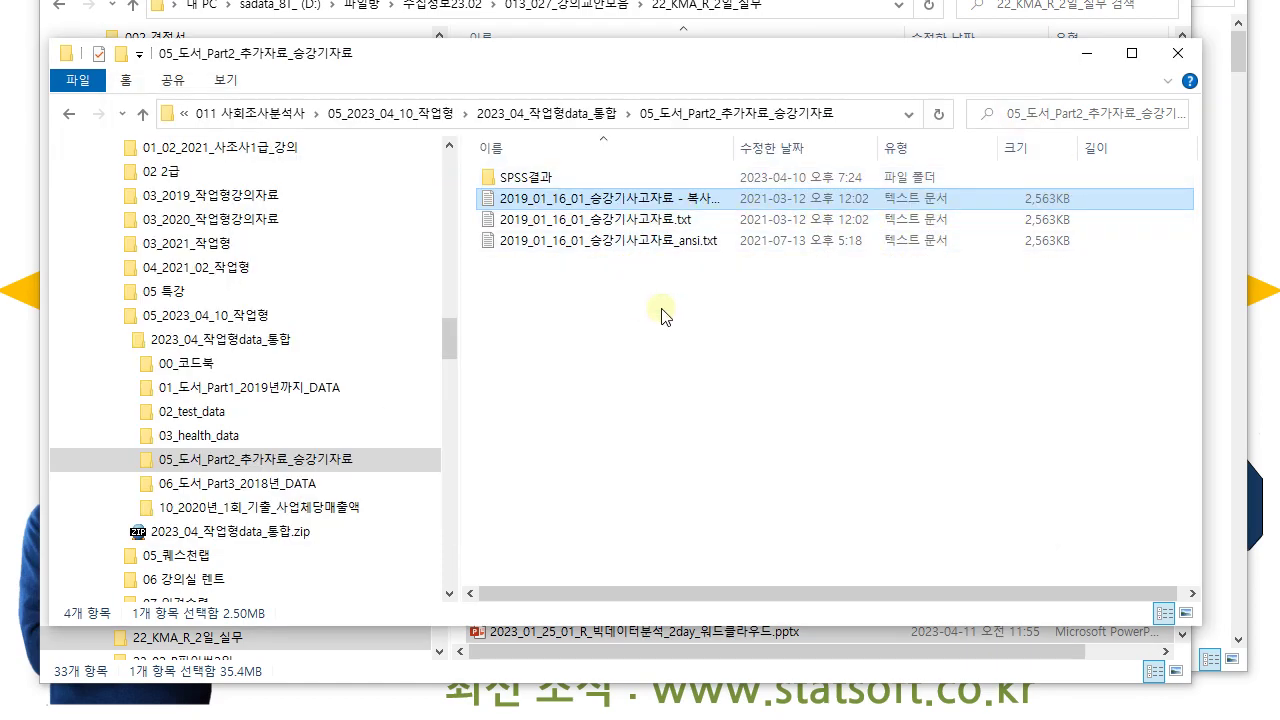
{"action": "left_click", "coordinate": [680, 207]}
{"action": "key", "text": "Delete"}
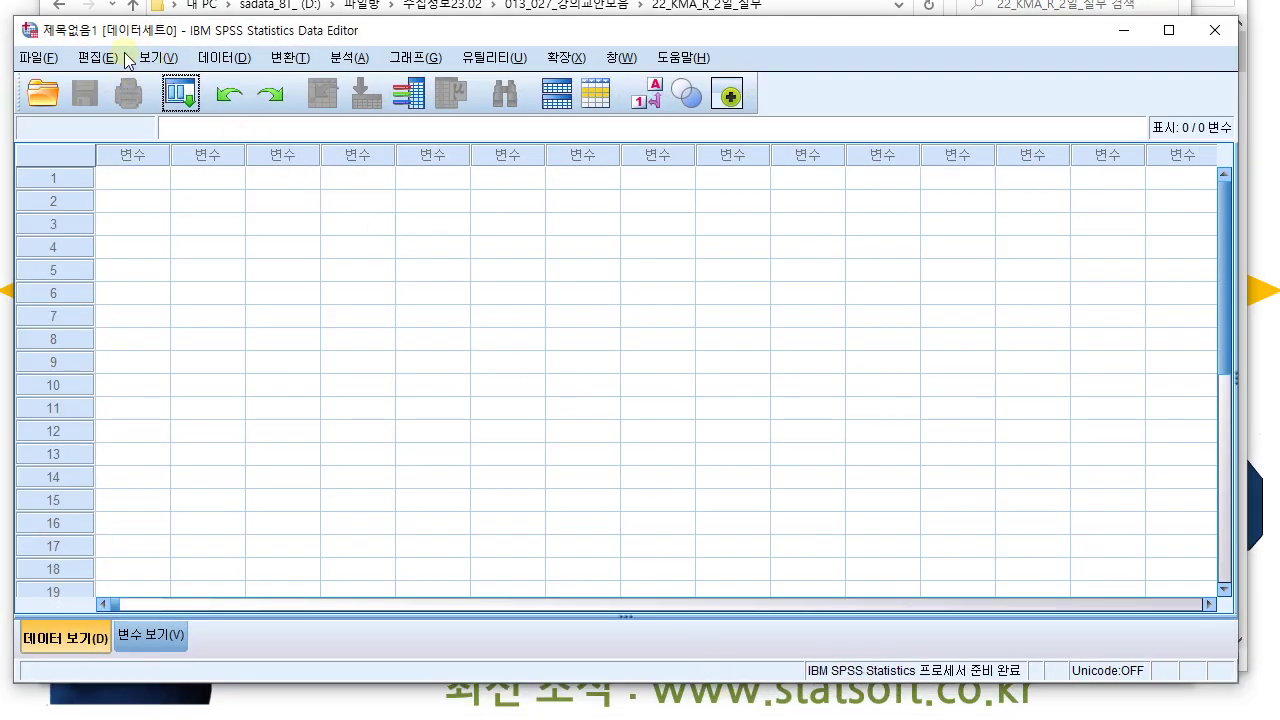
Switch to SPSS Statistics, apply the language options with the locale's writing system set to Korean as character encoding, and close the dialog.
{"action": "left_click", "coordinate": [222, 57]}
{"action": "mouse_move", "coordinate": [170, 62]}
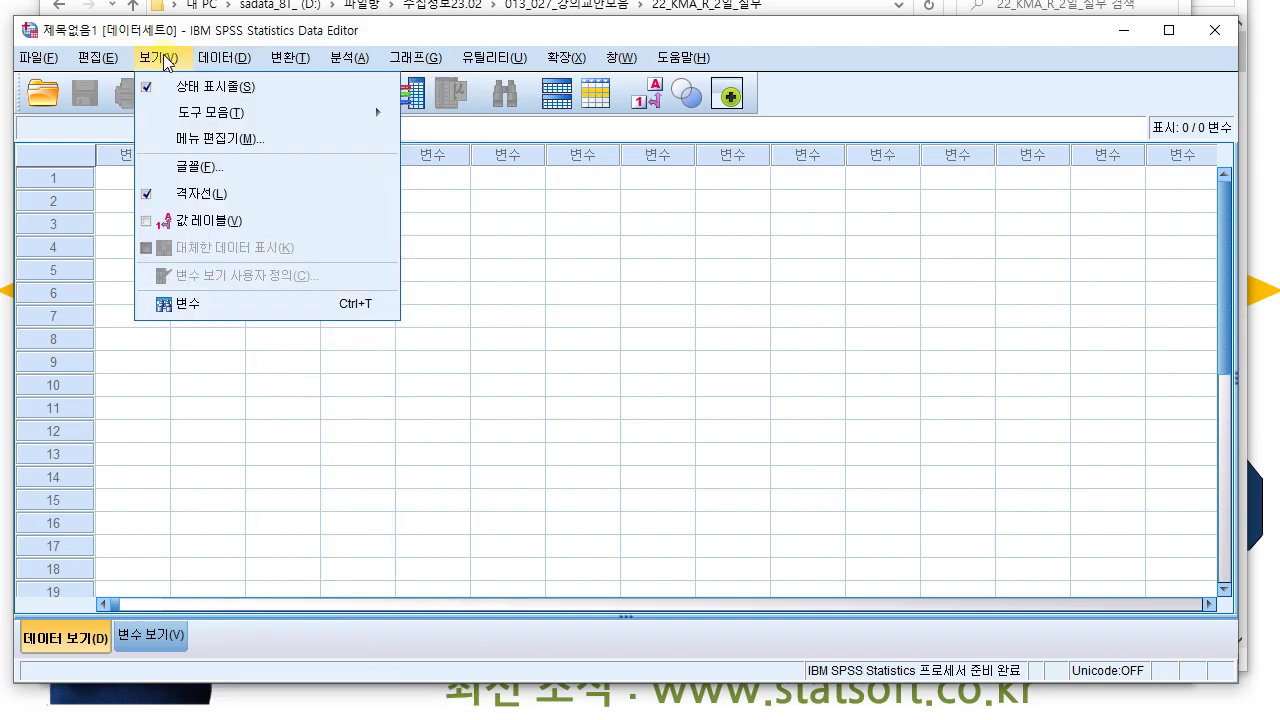
{"action": "mouse_move", "coordinate": [98, 57]}
{"action": "left_click", "coordinate": [124, 601]}
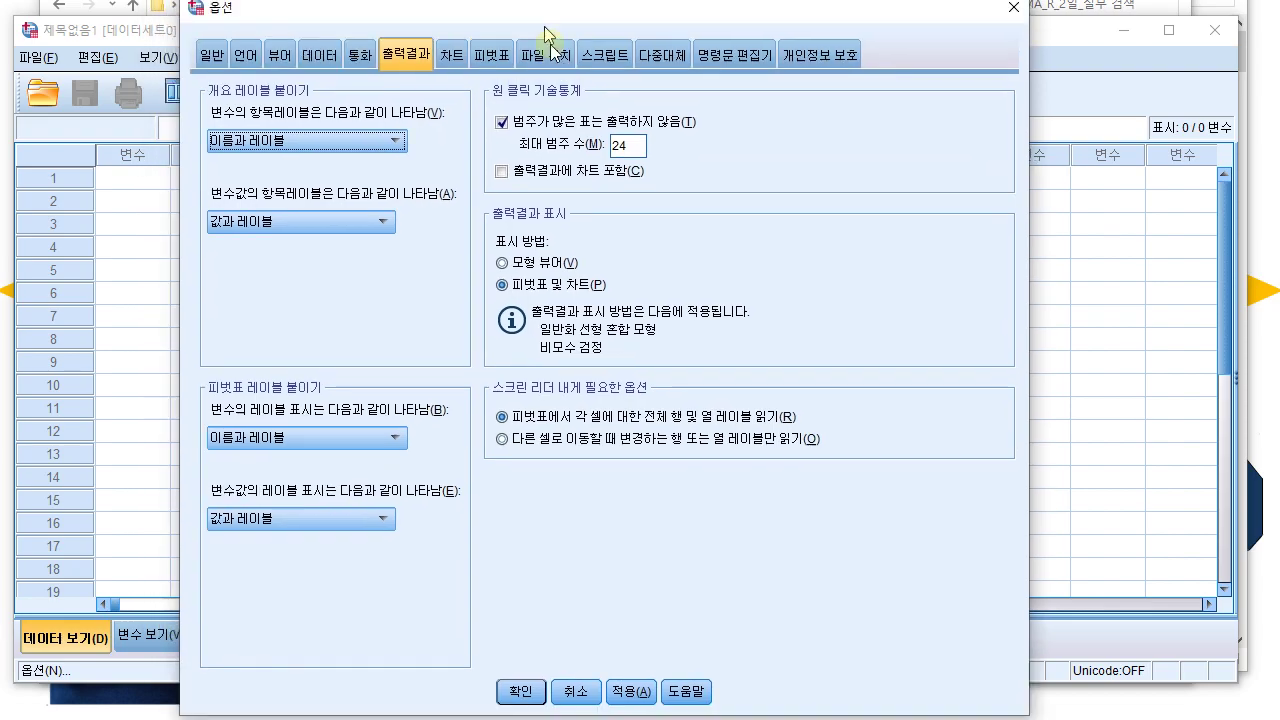
{"action": "left_click", "coordinate": [257, 88]}
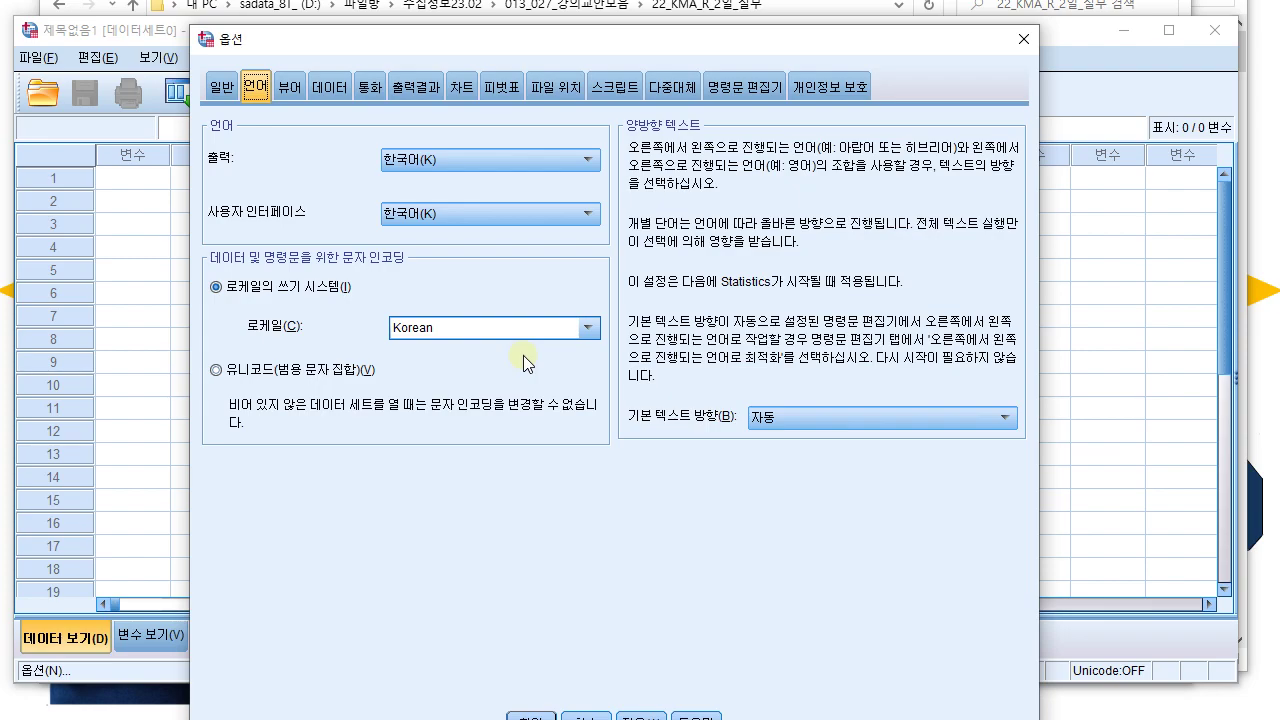
{"action": "left_click", "coordinate": [641, 716]}
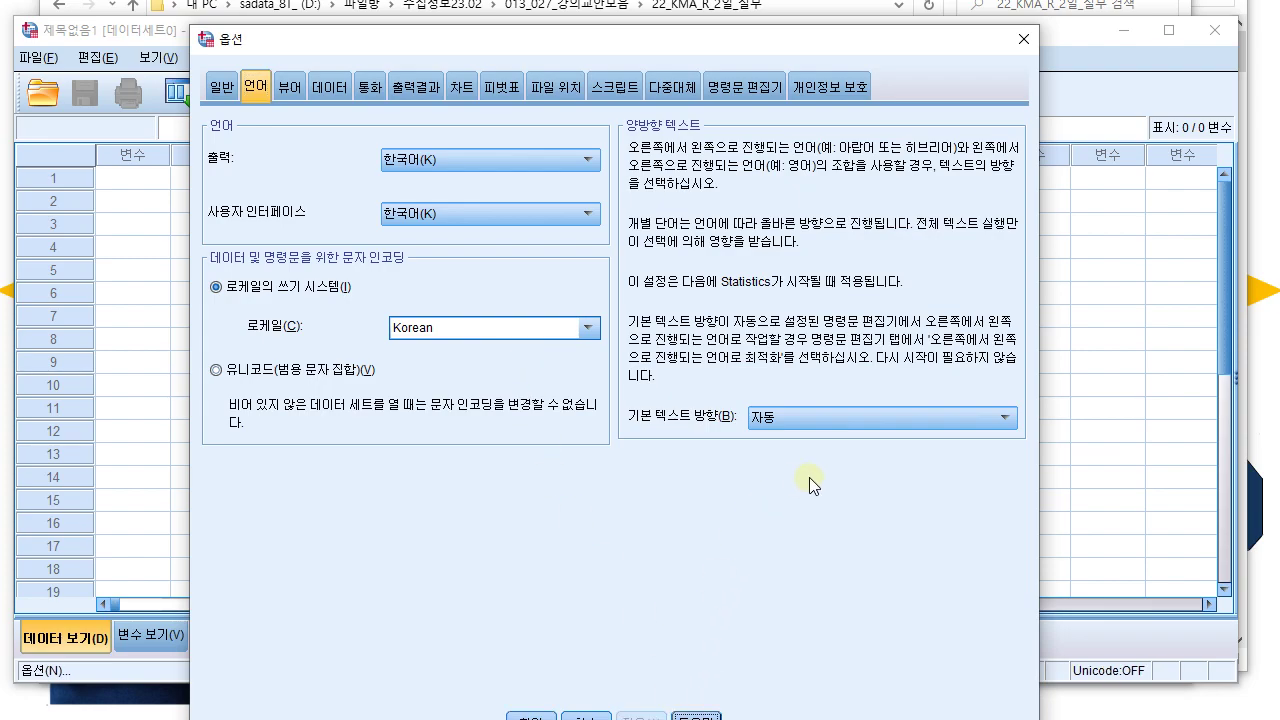
{"action": "left_click", "coordinate": [1023, 39]}
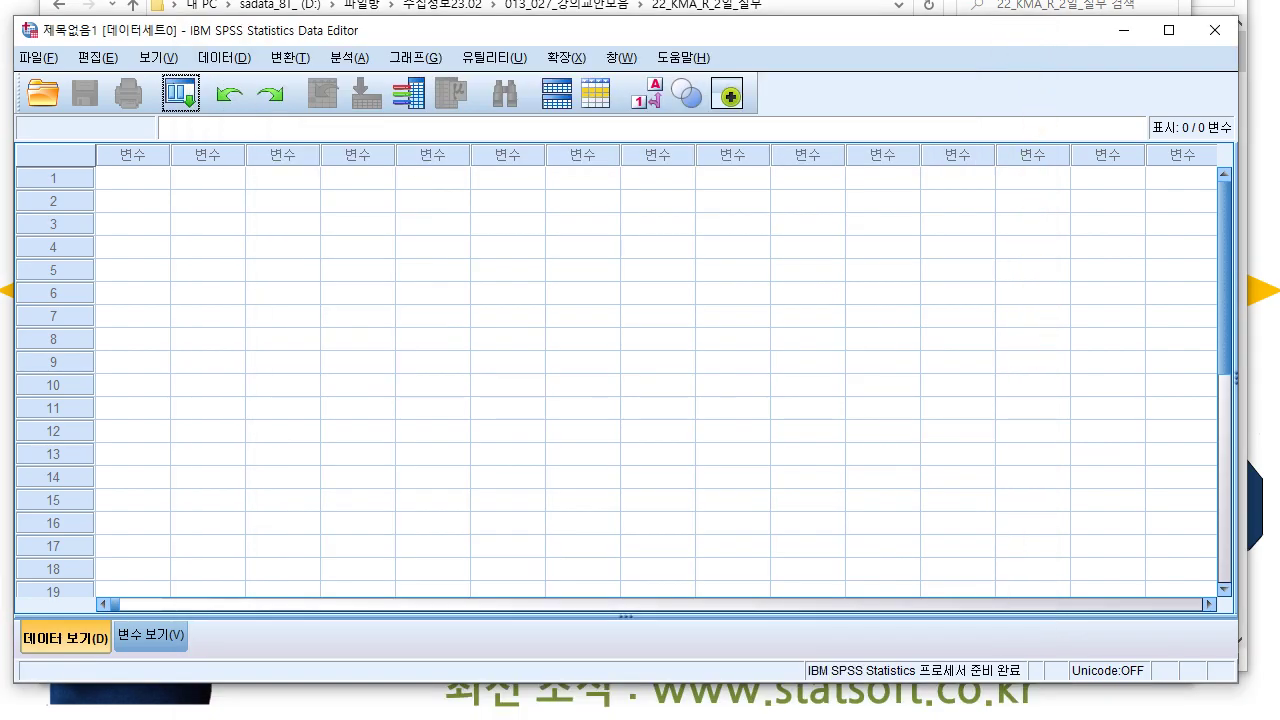